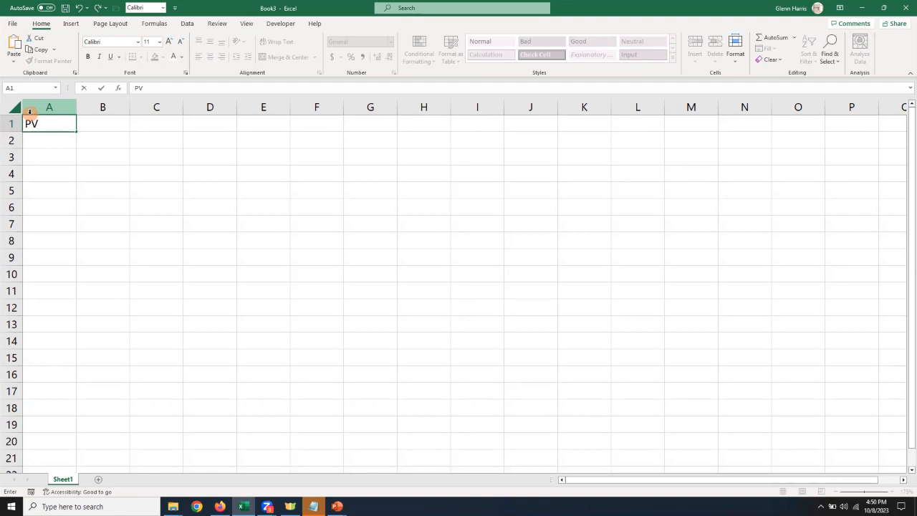
# Enter the labels PV, T and I down cells A1 to A3.
pyautogui.press('Return')
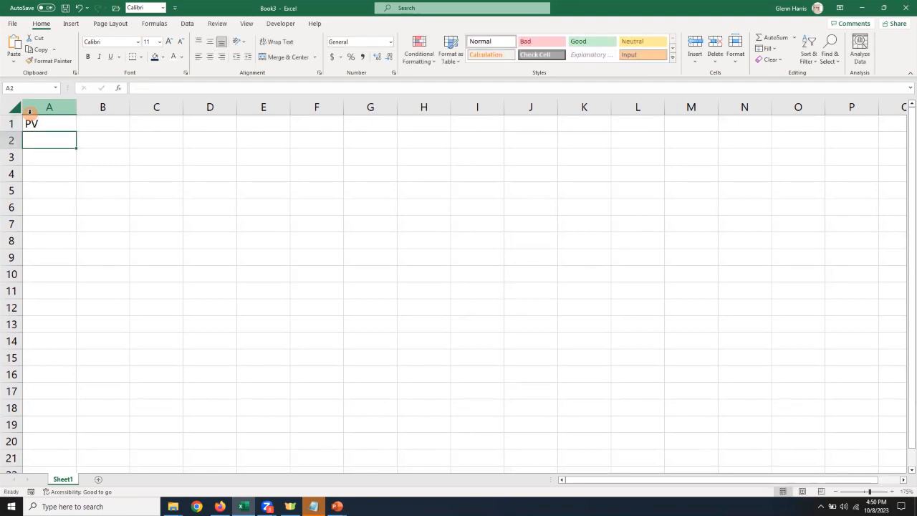
pyautogui.write('T')
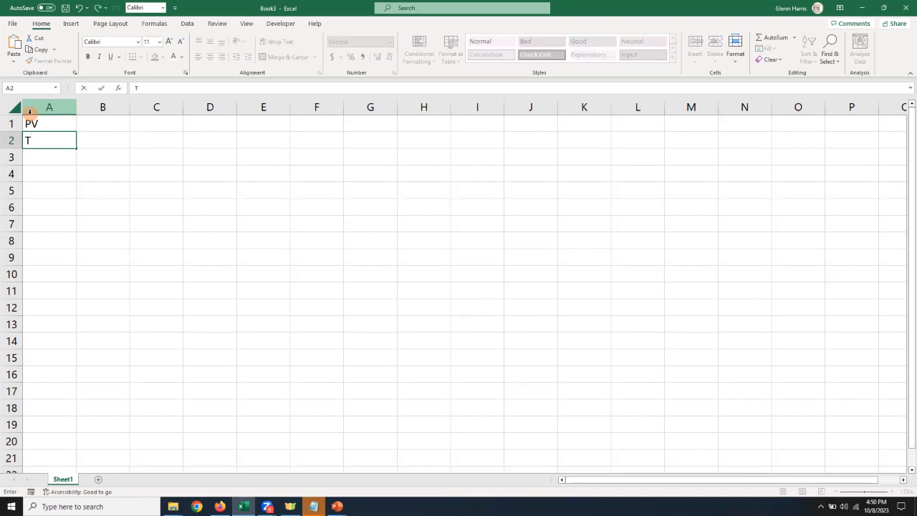
pyautogui.press('Return')
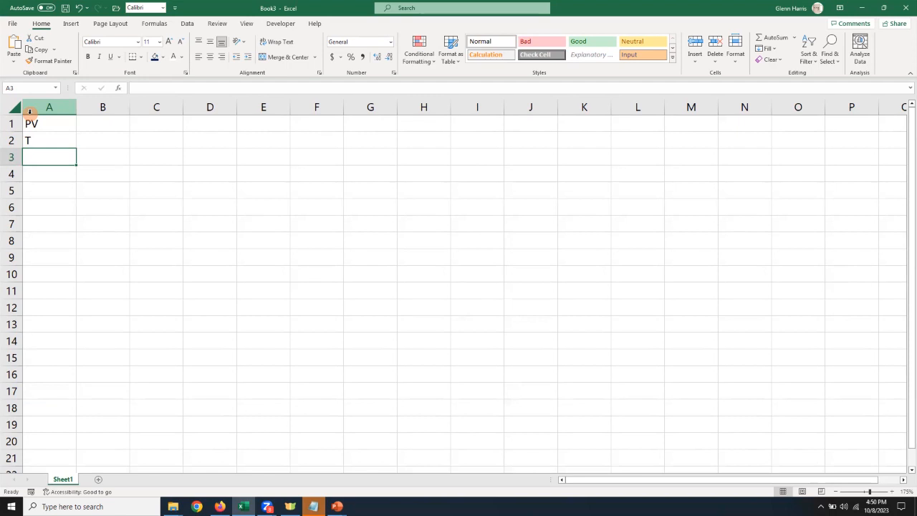
pyautogui.write('I')
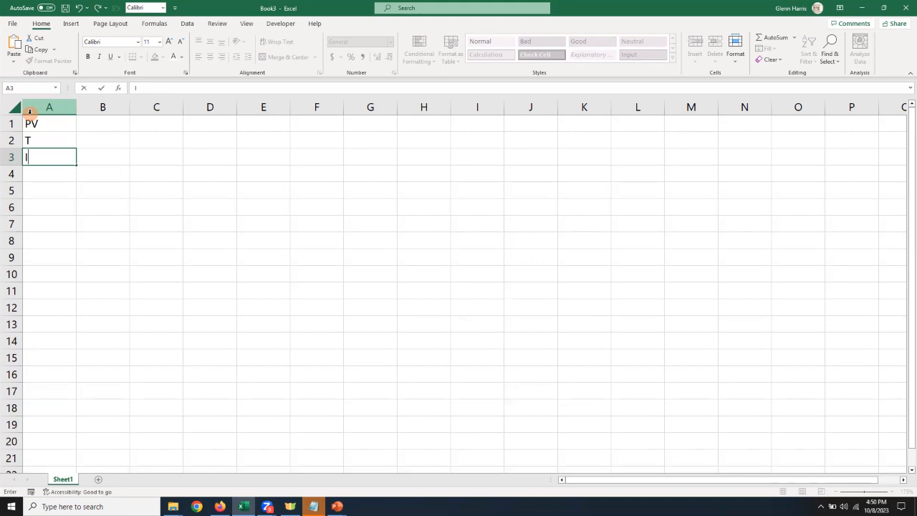
pyautogui.press('Return')
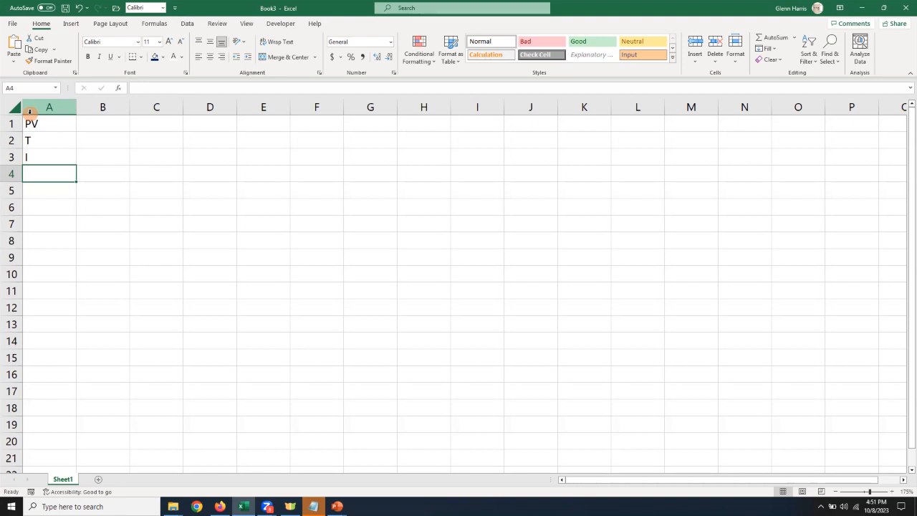
# Create range names for B1:B3 from the labels in the left column of the selection A1:B3.
pyautogui.click(96, 122)
pyautogui.moveTo(96, 122); pyautogui.dragTo(97, 155)
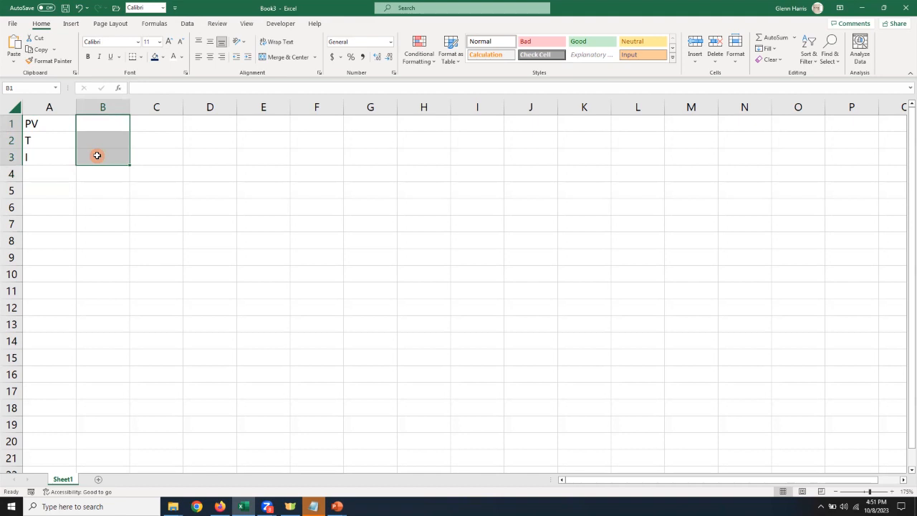
pyautogui.moveTo(50, 122); pyautogui.dragTo(48, 151)
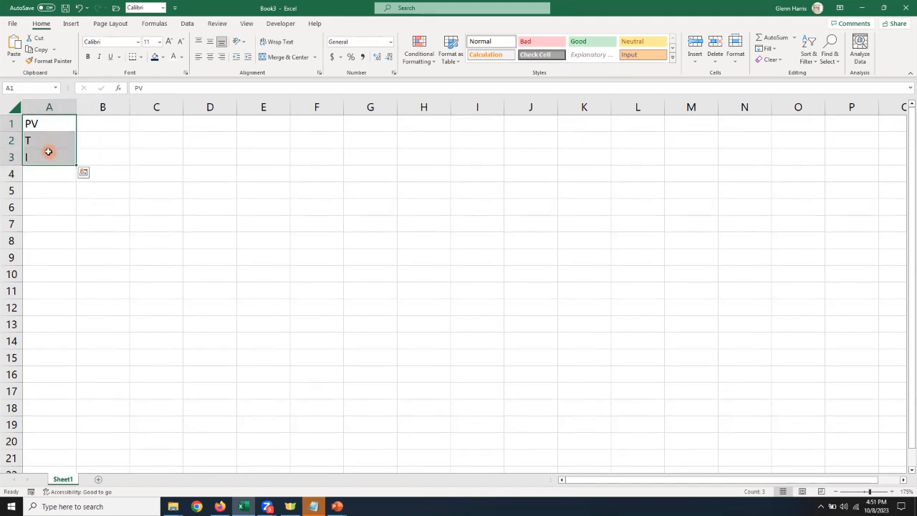
pyautogui.click(49, 124)
pyautogui.moveTo(49, 124); pyautogui.dragTo(96, 158)
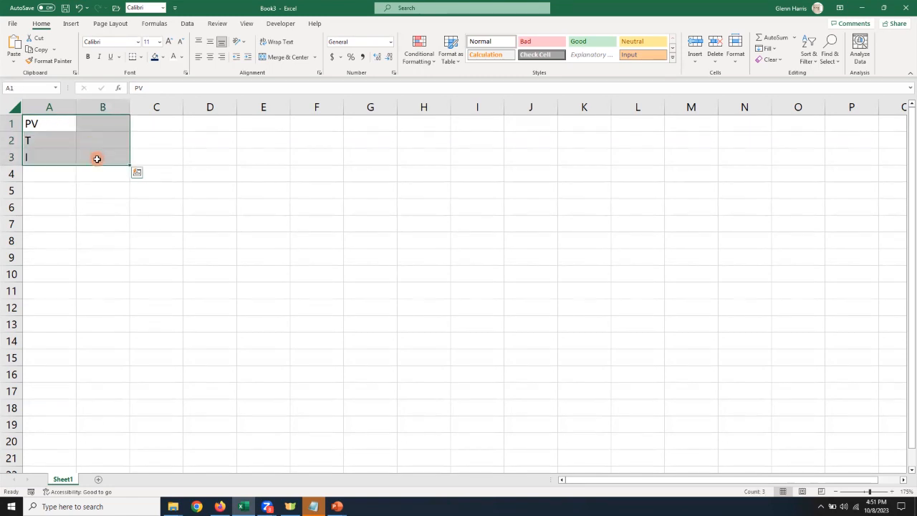
pyautogui.click(155, 25)
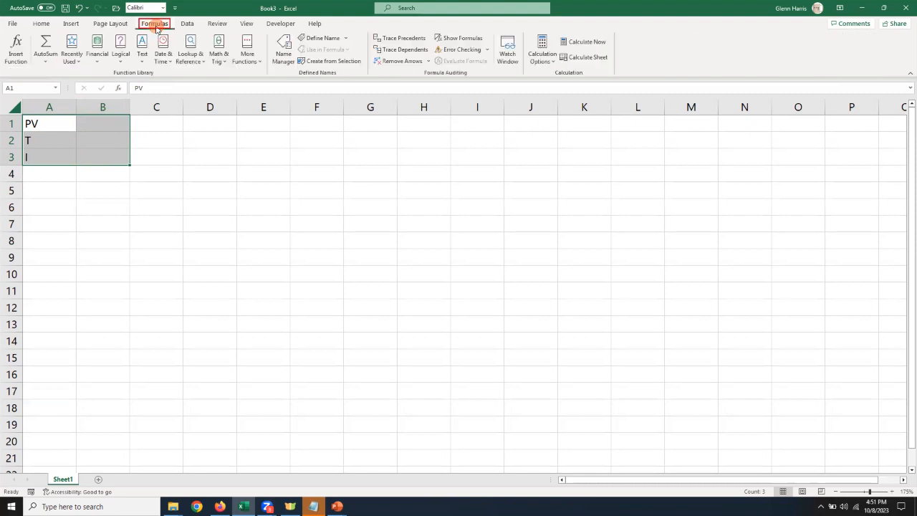
pyautogui.click(327, 63)
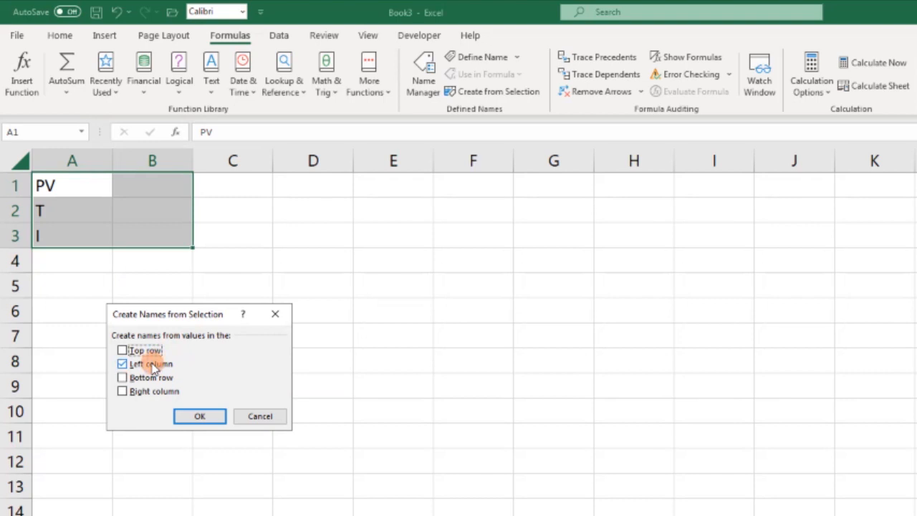
pyautogui.click(194, 420)
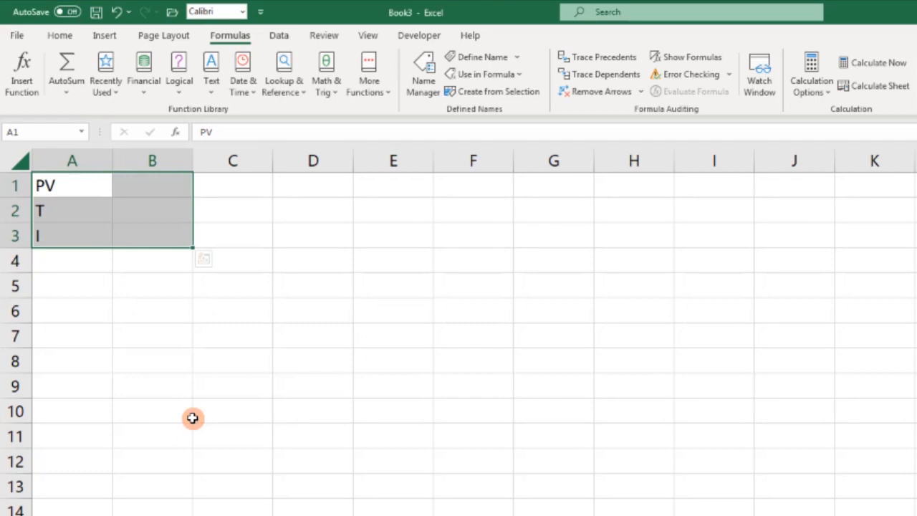
# Check the new range names by going to PV, T and I in turn.
pyautogui.click(156, 182)
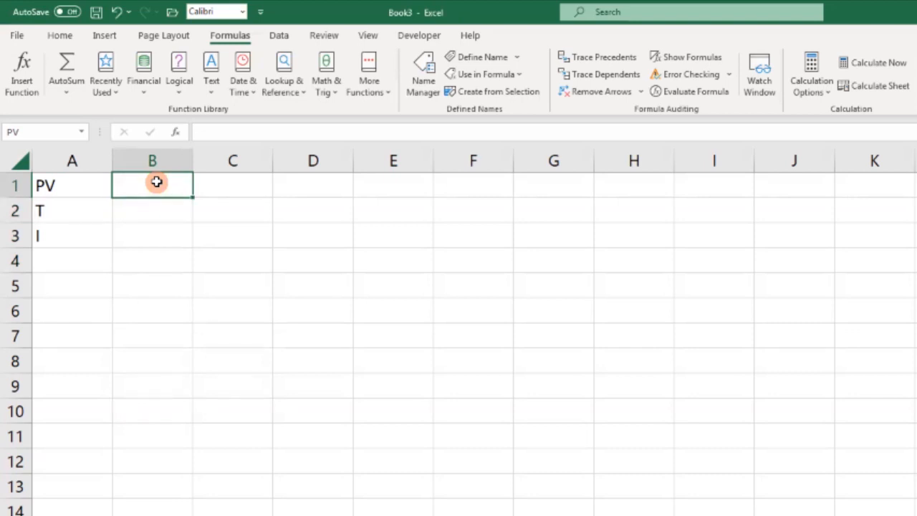
pyautogui.click(81, 133)
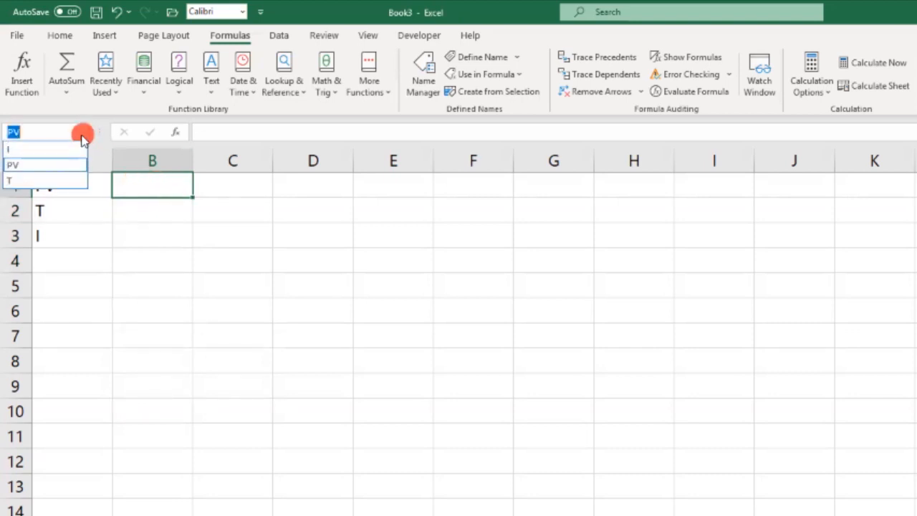
pyautogui.click(71, 164)
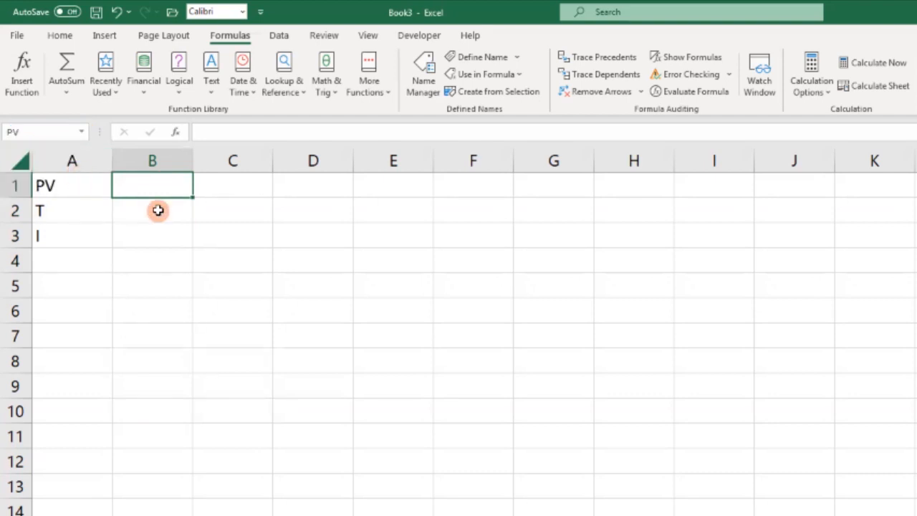
pyautogui.click(80, 132)
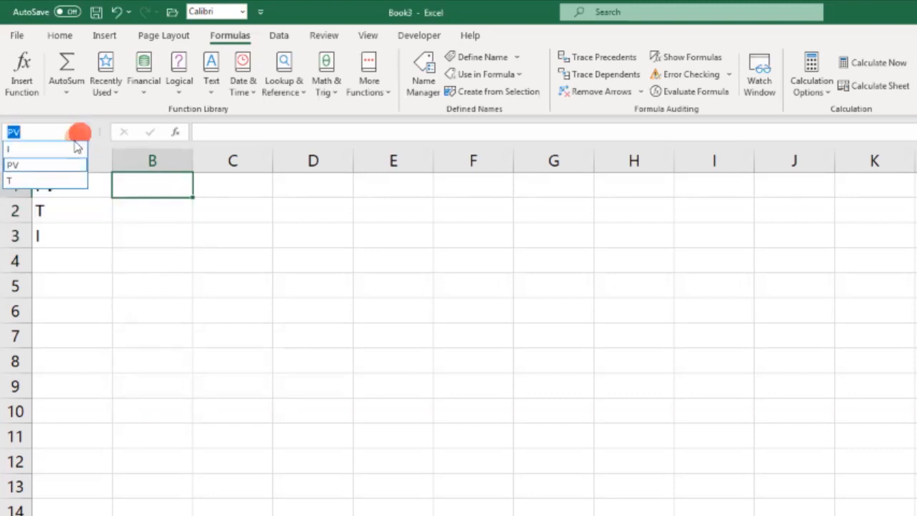
pyautogui.click(64, 179)
pyautogui.click(80, 132)
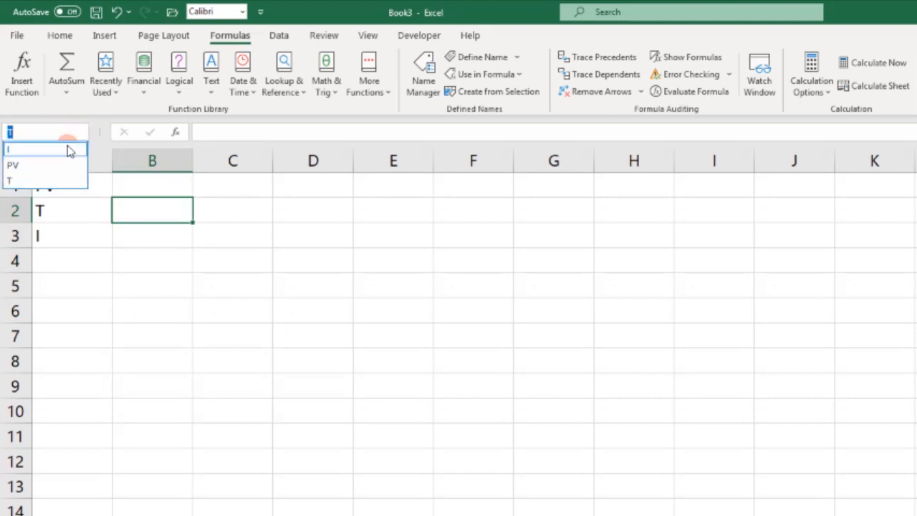
pyautogui.click(69, 149)
# Enter 1 as the present value in B1 and format it as currency.
pyautogui.click(138, 184)
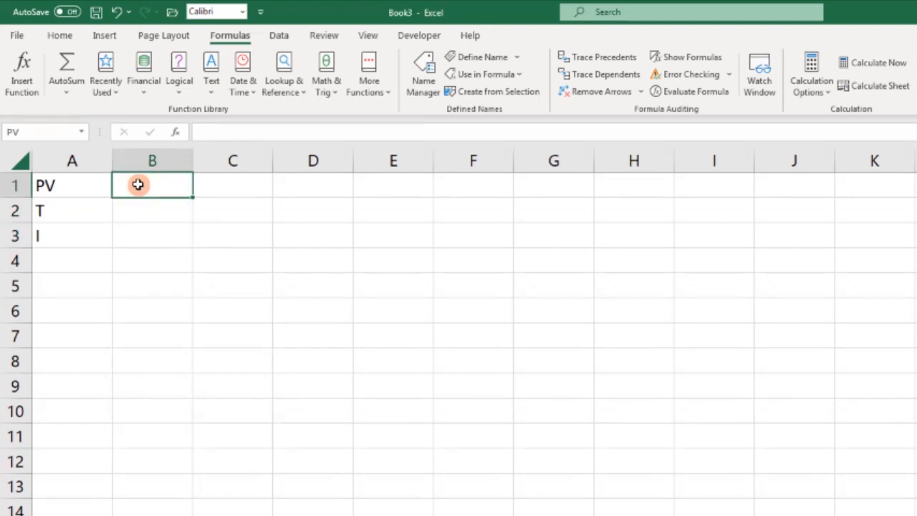
pyautogui.write('1')
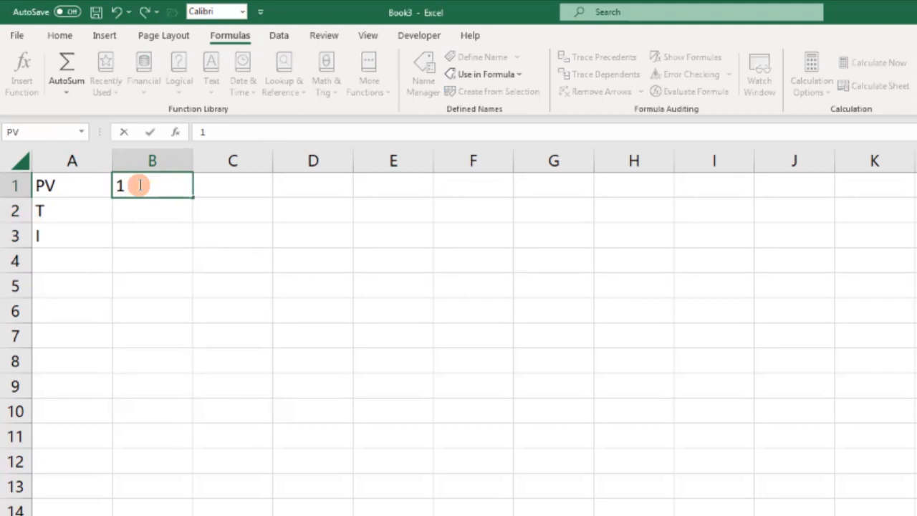
pyautogui.hotkey('ctrl', 'Return')
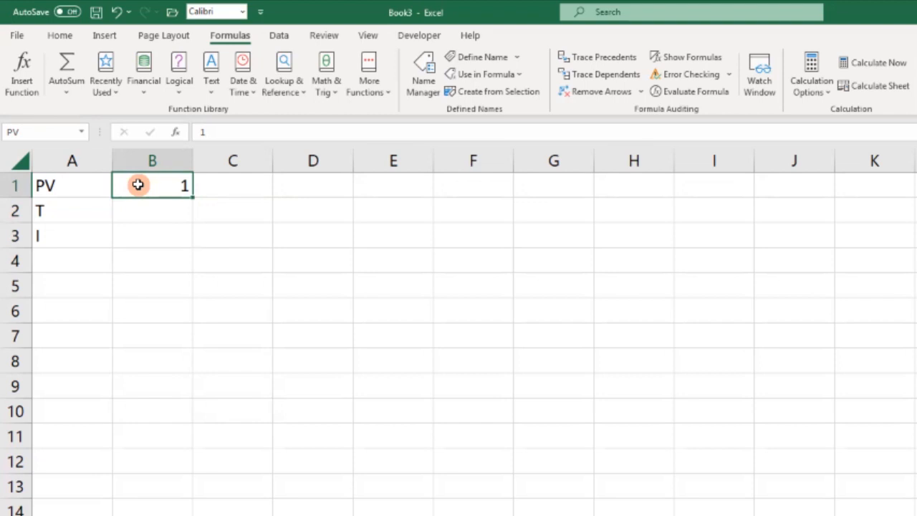
pyautogui.hotkey('ctrl', 'shift', '4')
# Enter the future value formula =PV*(1+I)^T in C4, using the named ranges for PV, I and T.
pyautogui.click(237, 264)
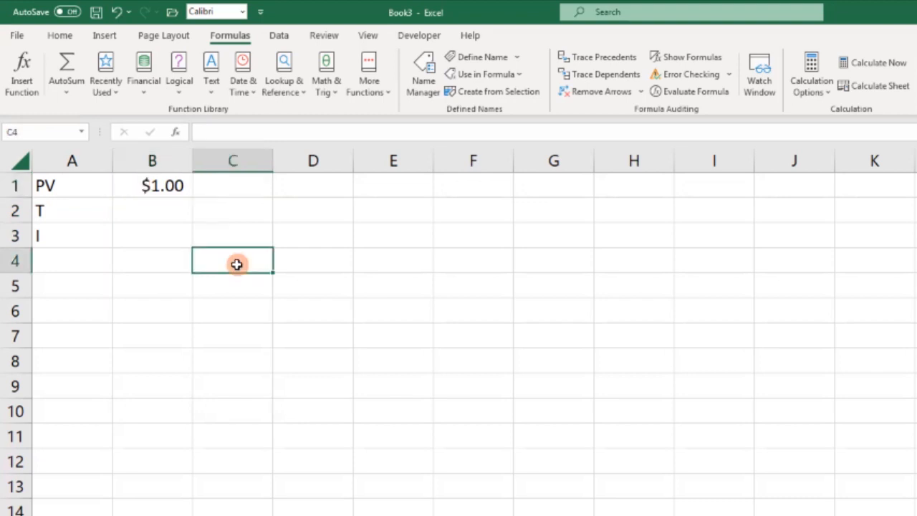
pyautogui.click(233, 260)
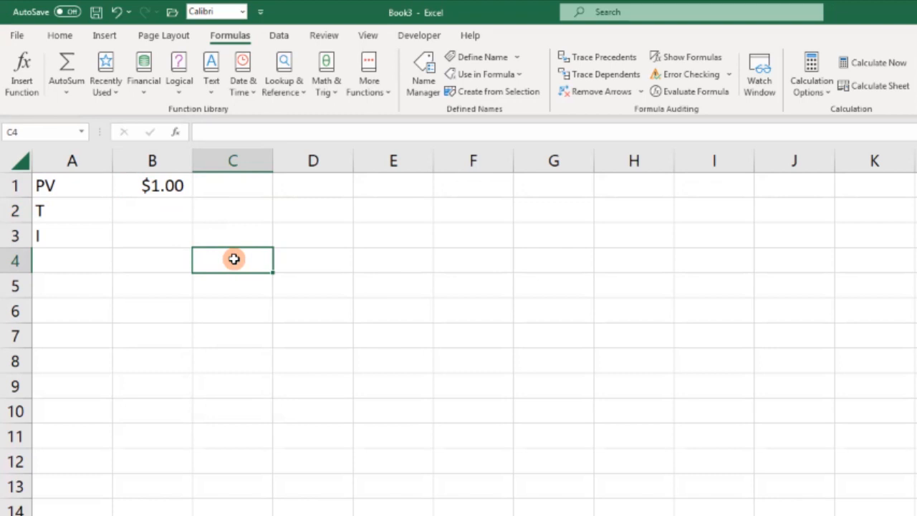
pyautogui.write('=')
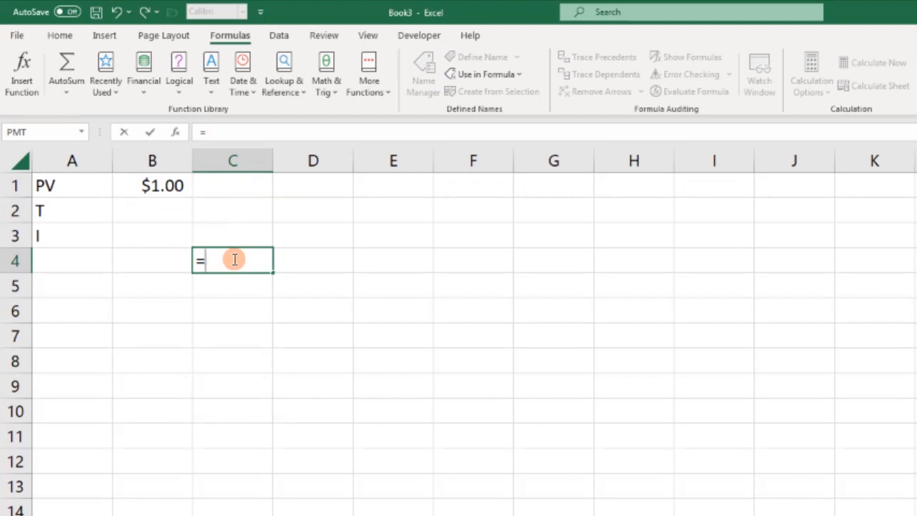
pyautogui.write('pv')
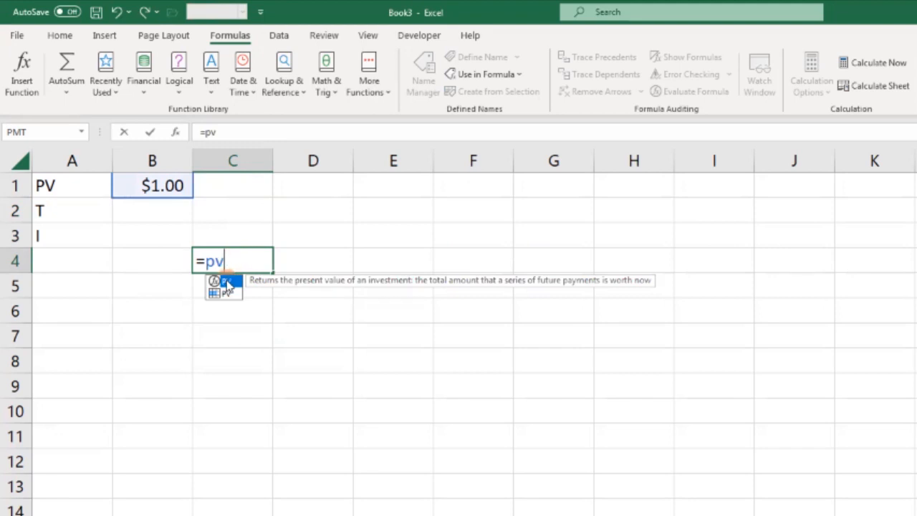
pyautogui.click(226, 293)
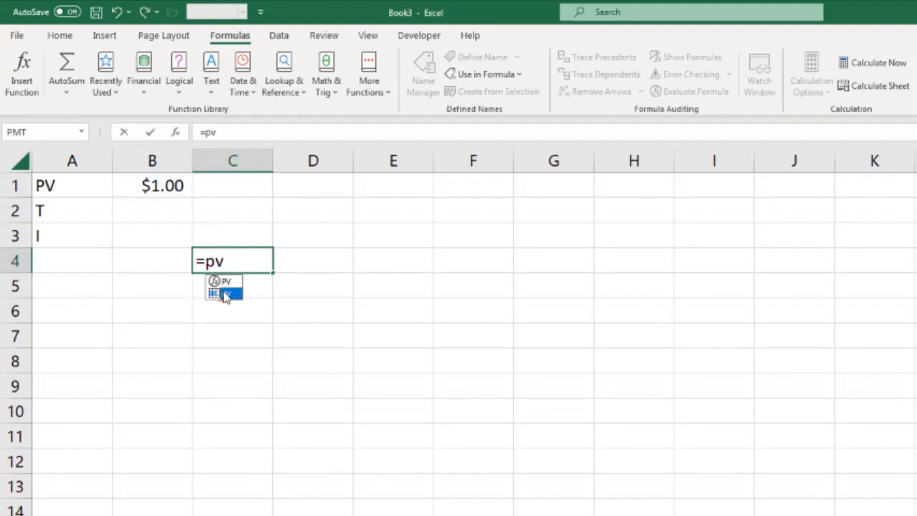
pyautogui.doubleClick(225, 294)
pyautogui.write('*')
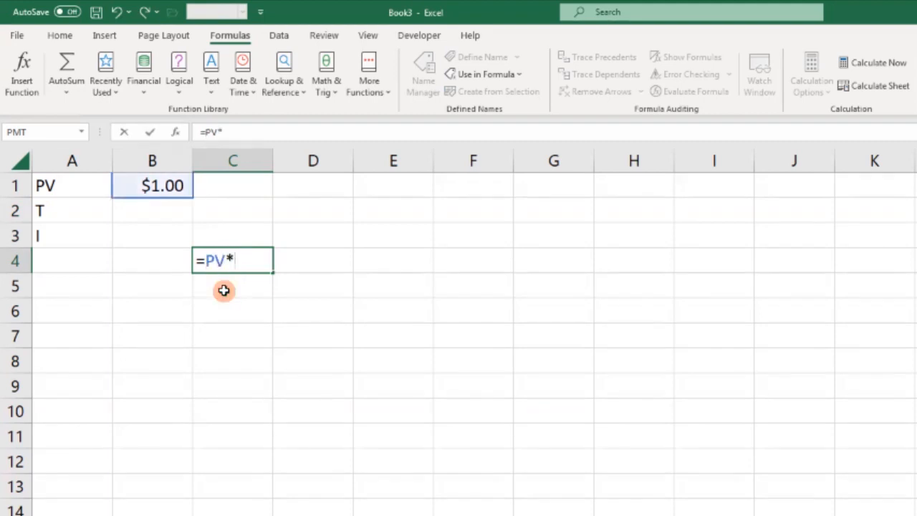
pyautogui.write('(1+i')
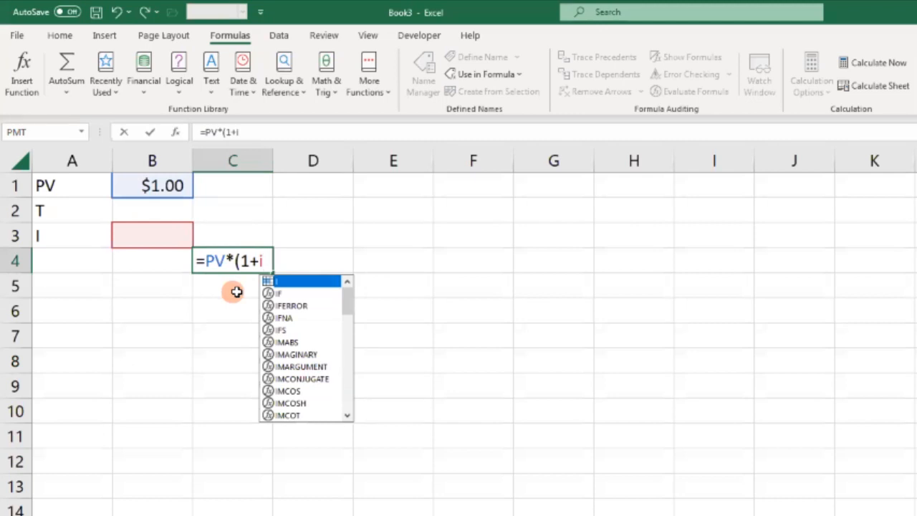
pyautogui.click(288, 283)
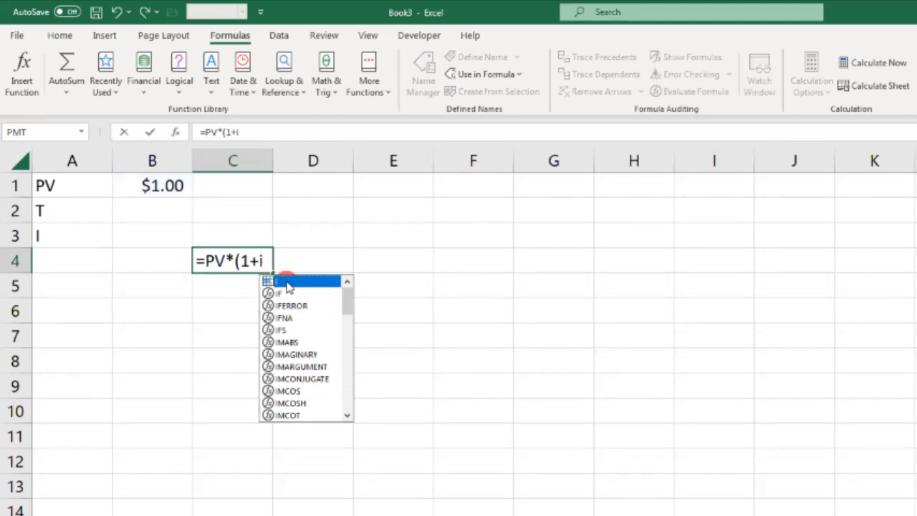
pyautogui.doubleClick(287, 284)
pyautogui.write(')')
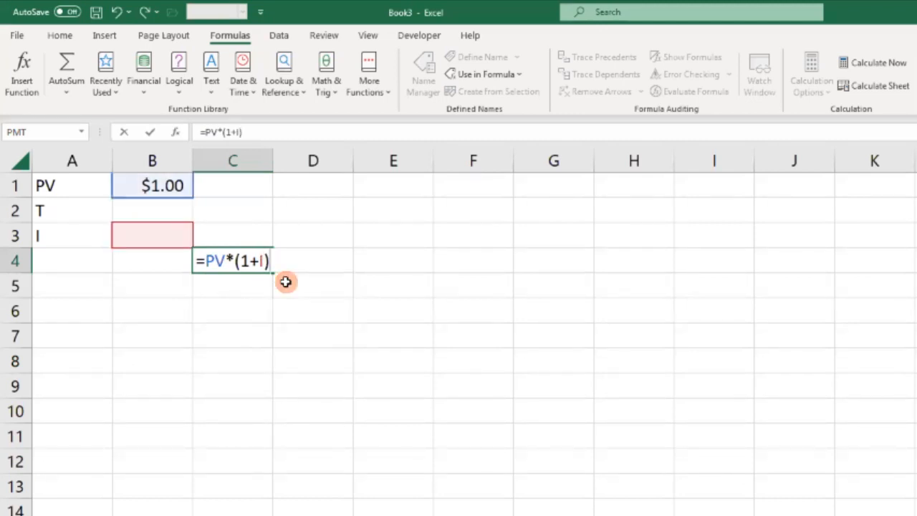
pyautogui.write('^t')
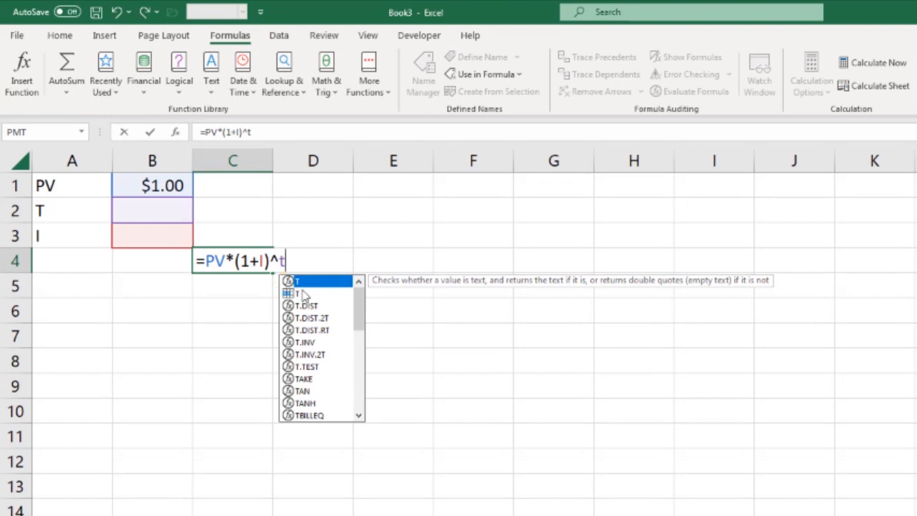
pyautogui.doubleClick(303, 293)
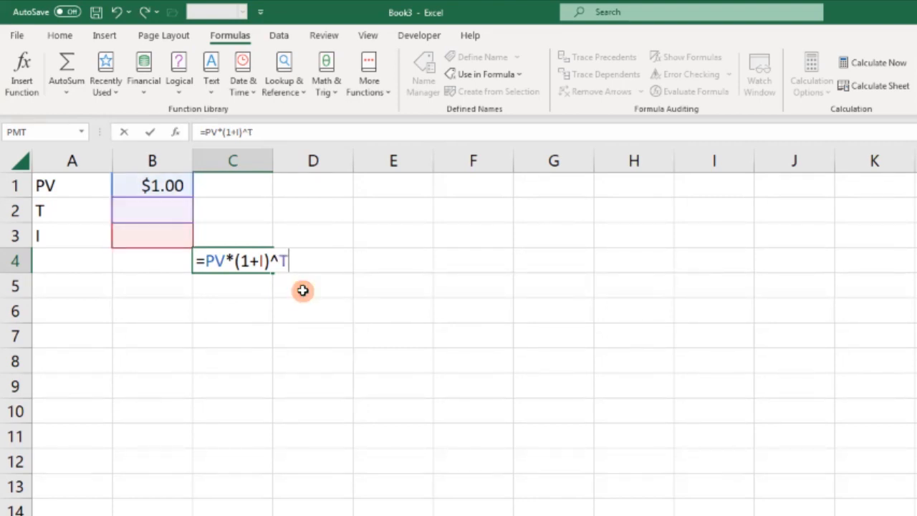
pyautogui.press('Tab')
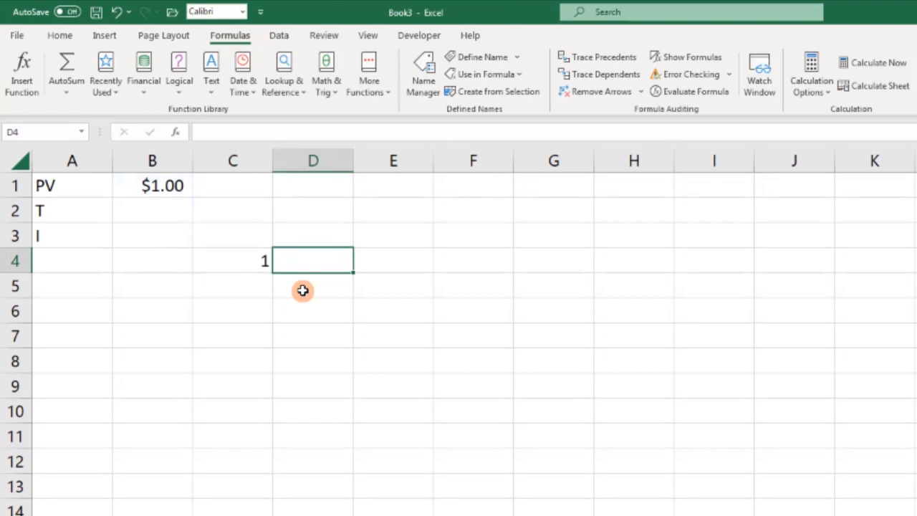
# Enter the interest rates .01 in D4 and .02 in E4, formatted as percentages.
pyautogui.write('.01')
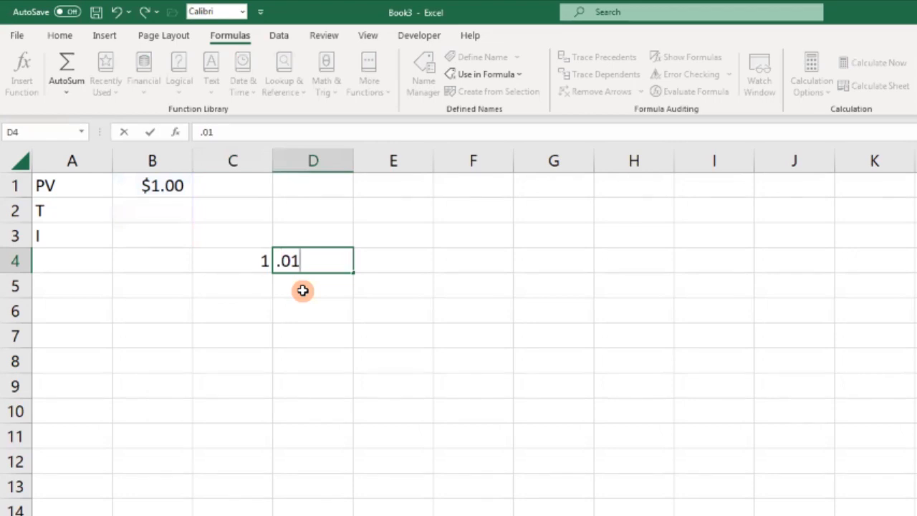
pyautogui.hotkey('ctrl', 'Return')
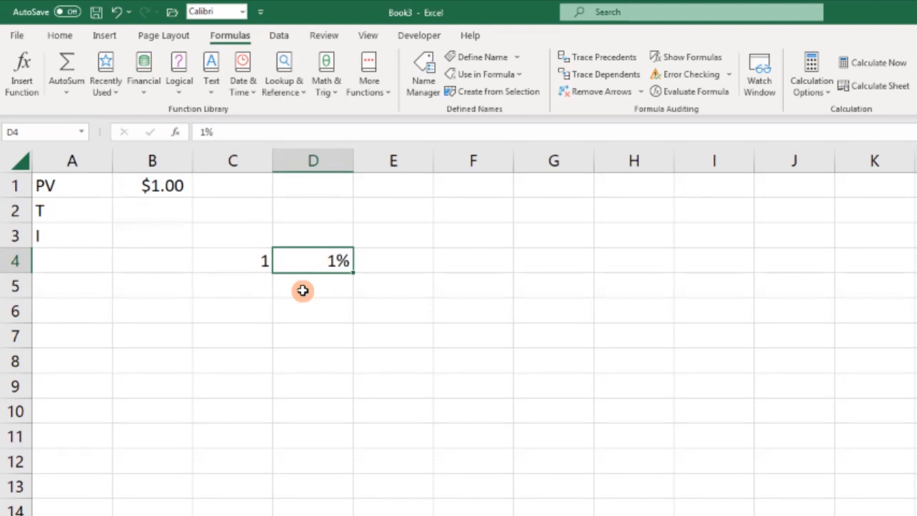
pyautogui.press('Right')
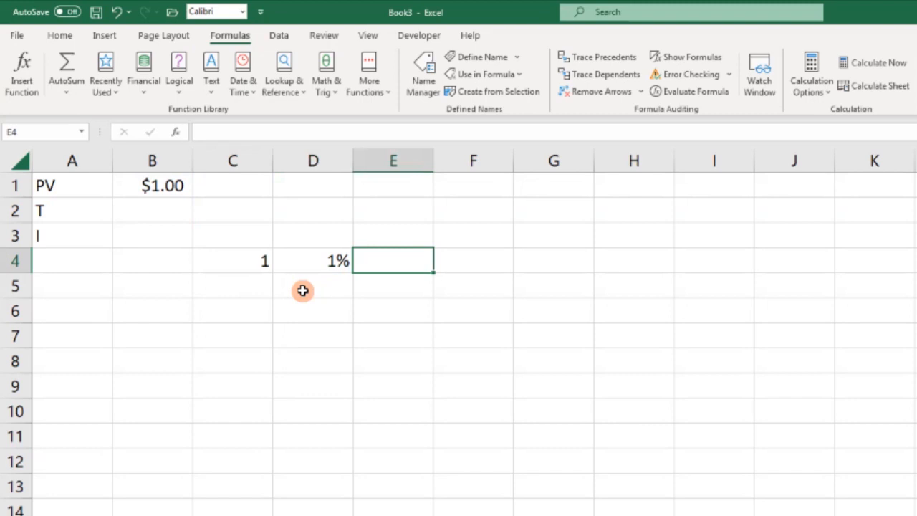
pyautogui.write('.02')
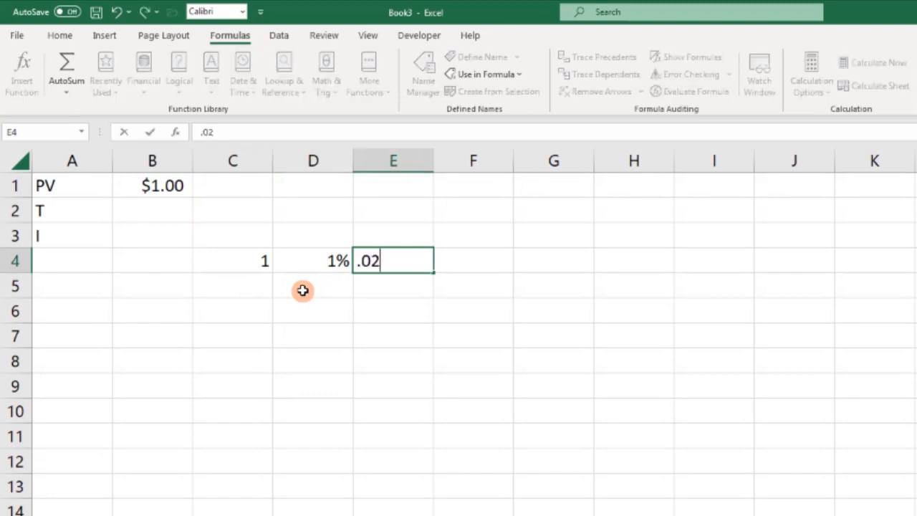
pyautogui.hotkey('ctrl', 'Return')
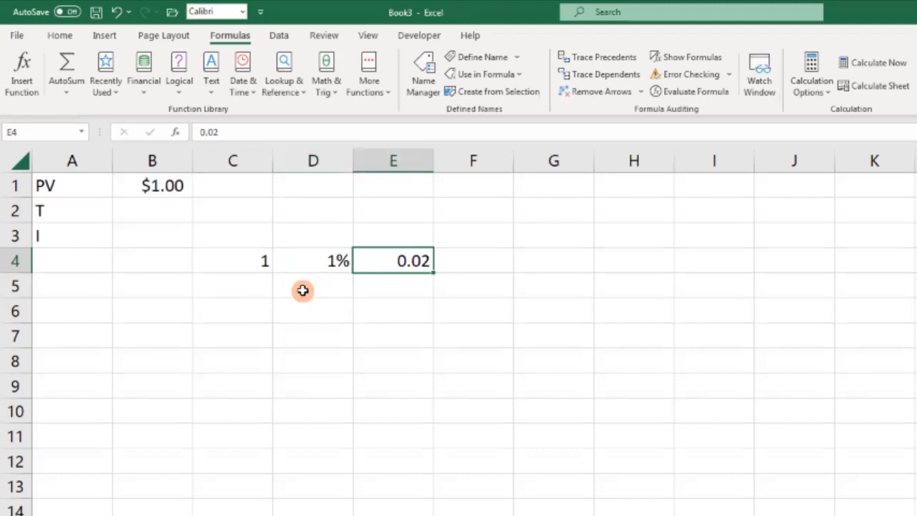
pyautogui.hotkey('ctrl', 'shift', '5')
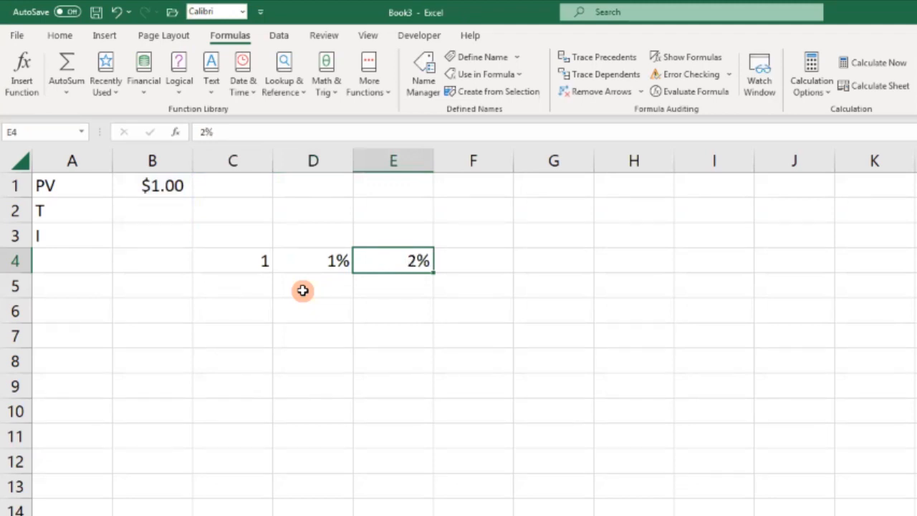
# Extend the interest rate series from D4:E4 across row 4 to 12% in O4.
pyautogui.click(310, 258)
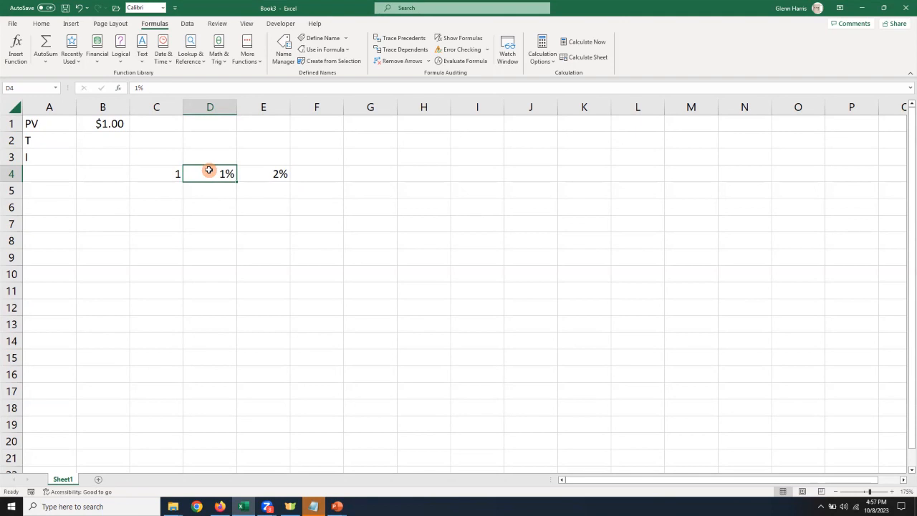
pyautogui.click(208, 172)
pyautogui.moveTo(207, 172); pyautogui.dragTo(253, 174)
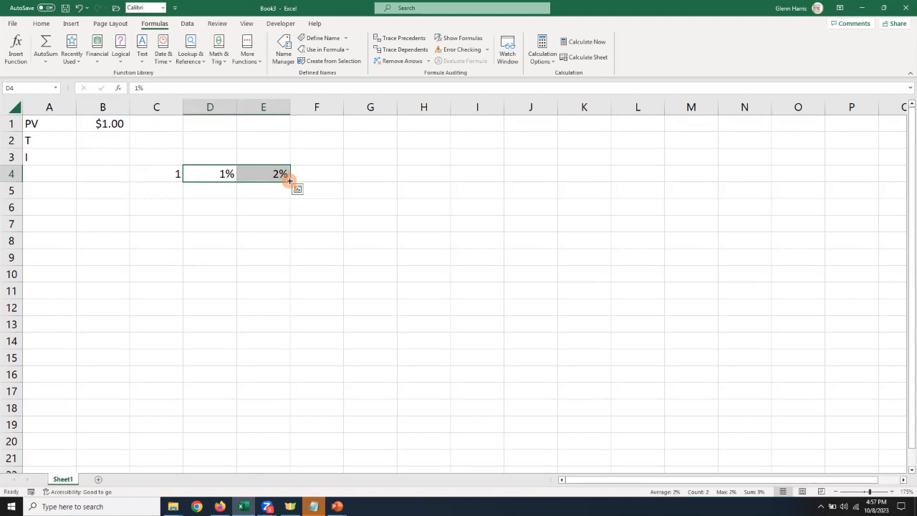
pyautogui.moveTo(289, 181); pyautogui.dragTo(815, 193)
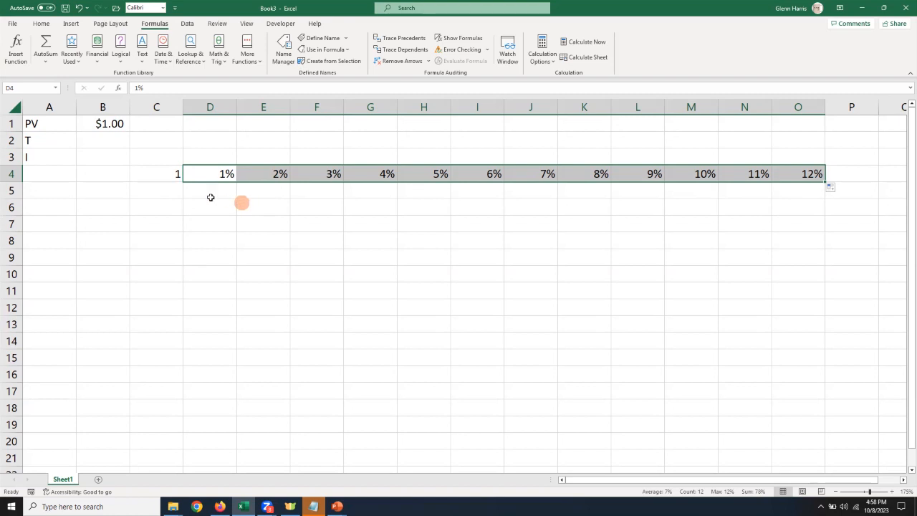
# Enter the periods 1 in C5 and 2 in C6 and extend the series down column C to 26.
pyautogui.click(162, 188)
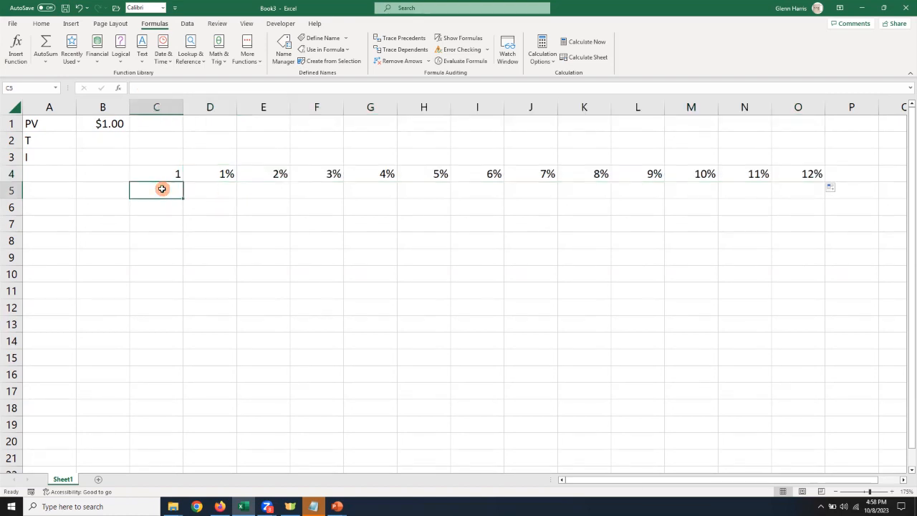
pyautogui.write('1')
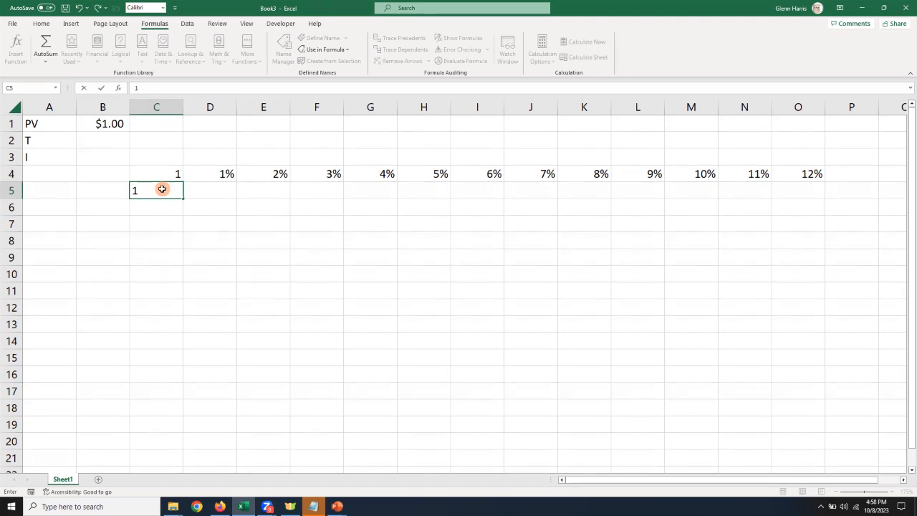
pyautogui.press('Return')
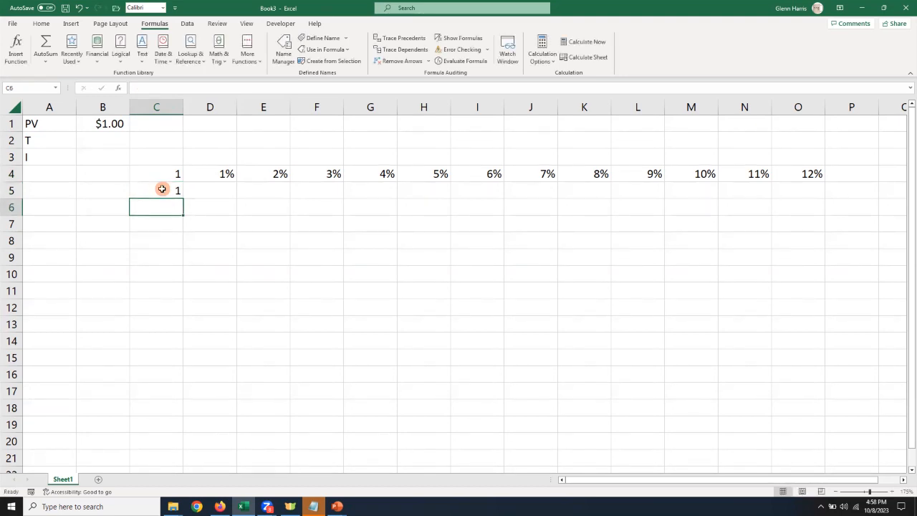
pyautogui.write('2')
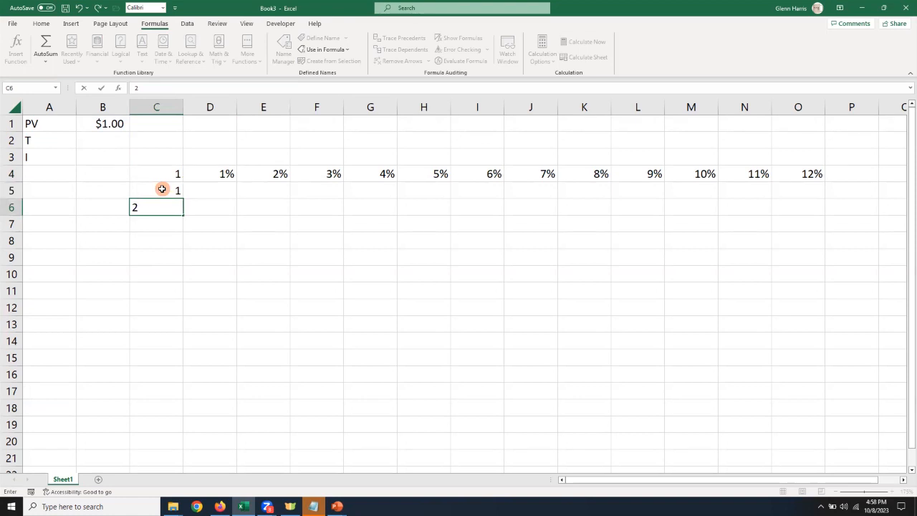
pyautogui.press('Return')
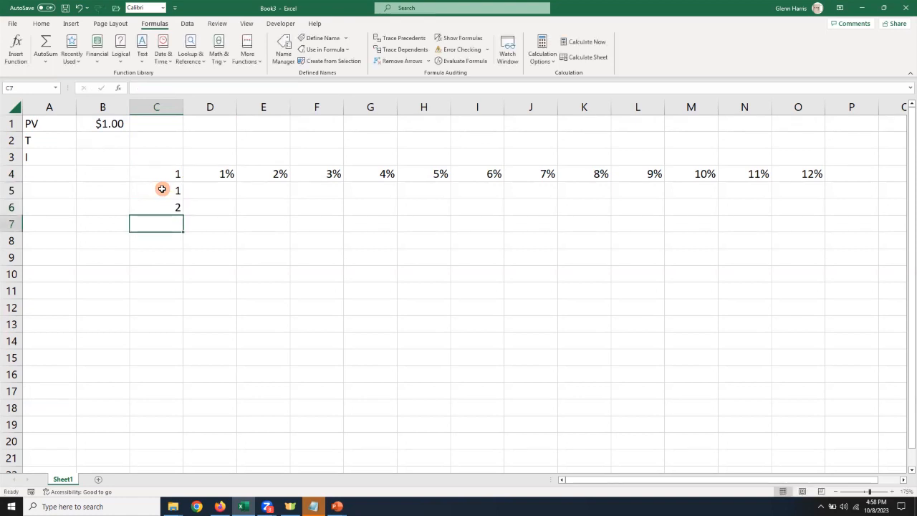
pyautogui.moveTo(162, 190); pyautogui.dragTo(162, 203)
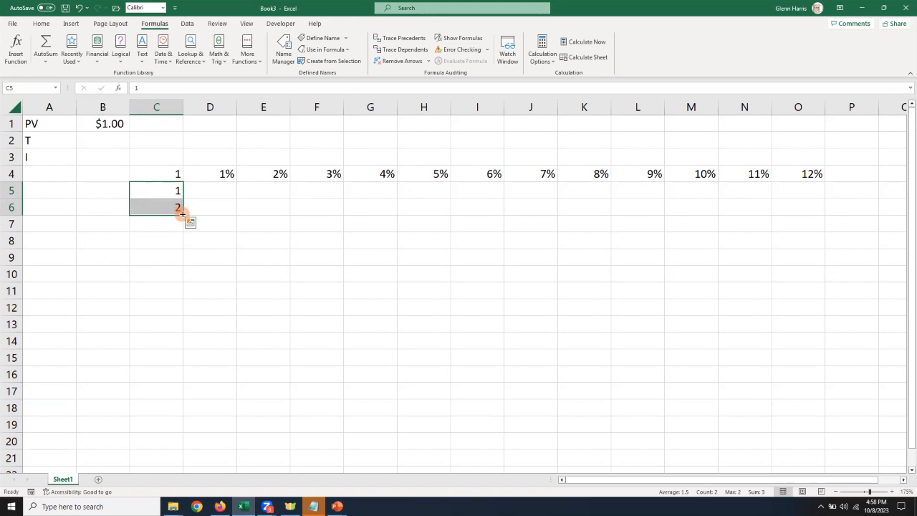
pyautogui.moveTo(183, 214); pyautogui.dragTo(176, 475)
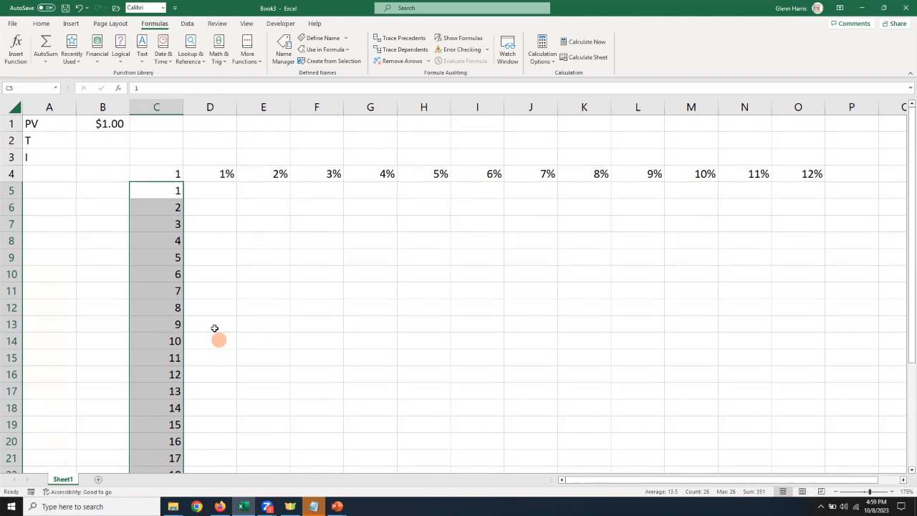
# Create a What-If data table from C4 across all the rates and periods, with B3 as row input cell and B2 as column input cell.
pyautogui.click(152, 170)
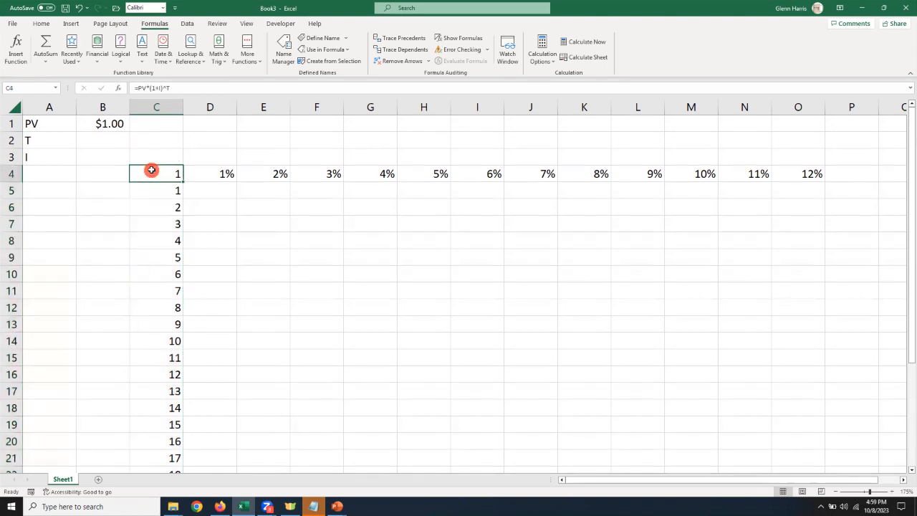
pyautogui.moveTo(152, 170); pyautogui.dragTo(750, 297)
pyautogui.click(187, 24)
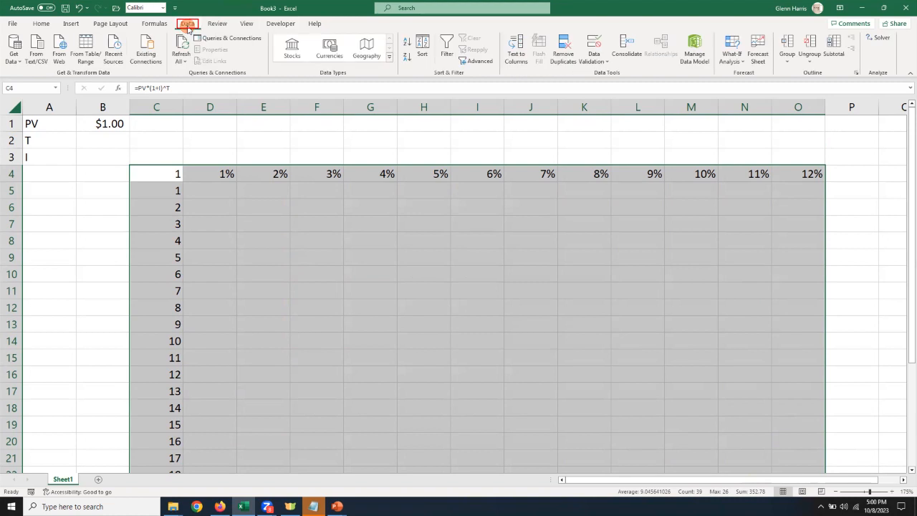
pyautogui.click(724, 66)
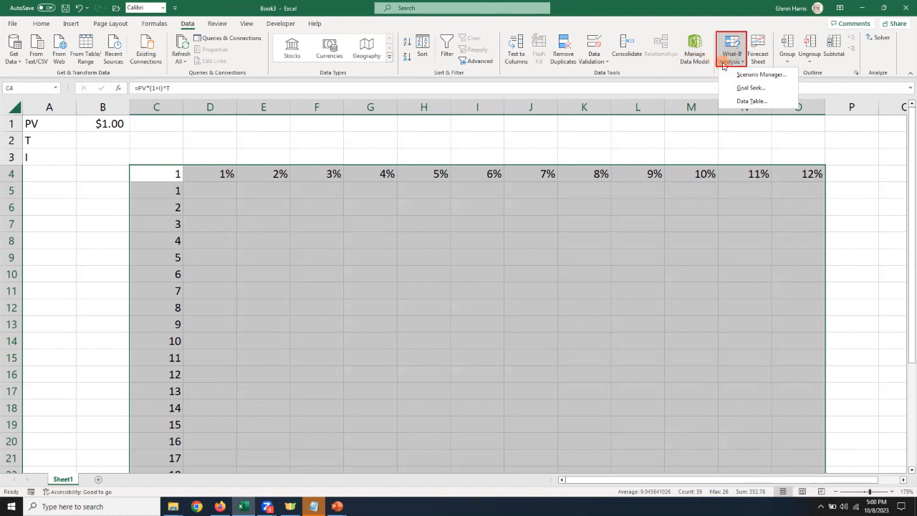
pyautogui.click(742, 101)
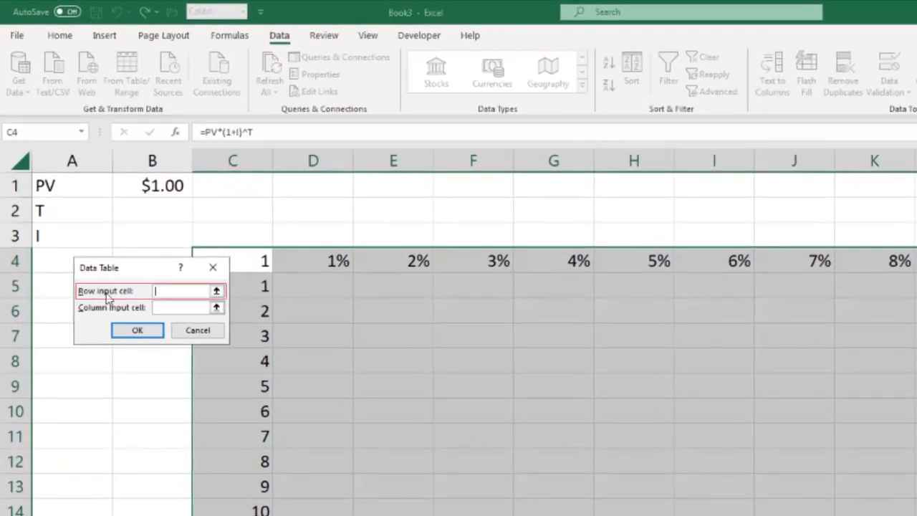
pyautogui.click(152, 235)
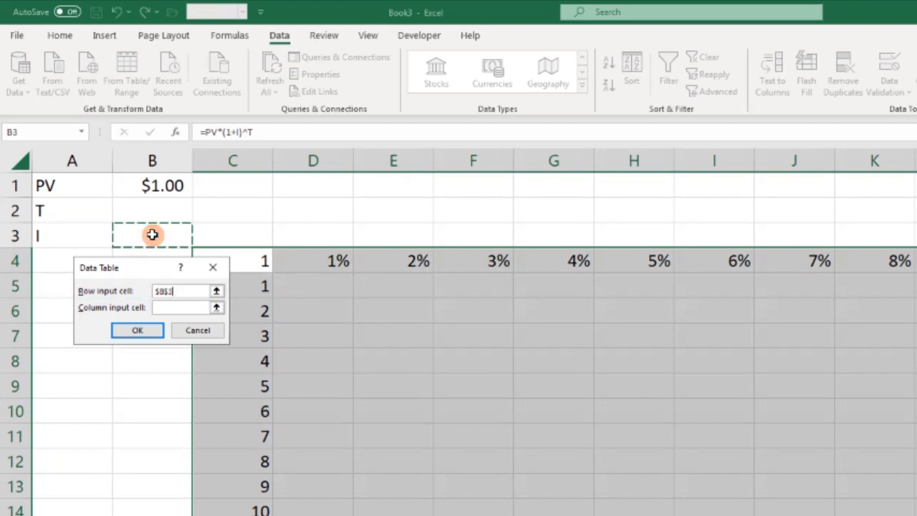
pyautogui.click(171, 306)
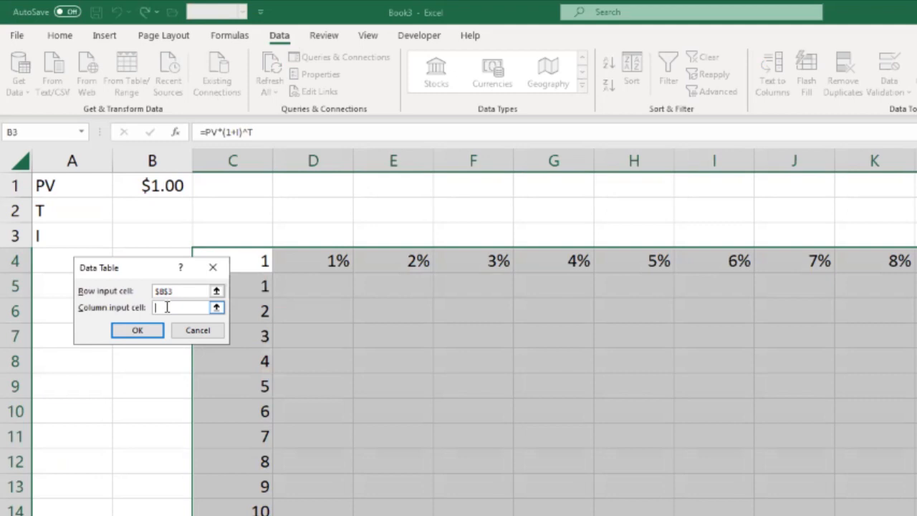
pyautogui.click(147, 211)
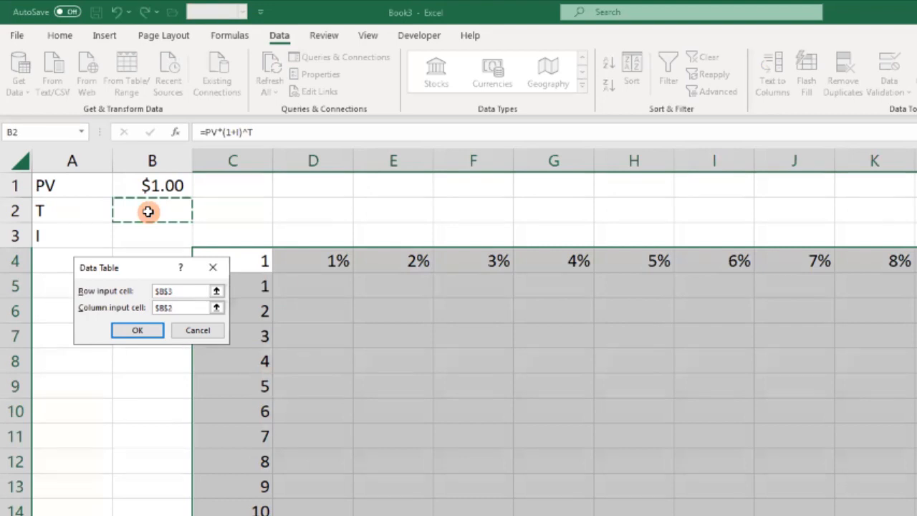
pyautogui.click(136, 328)
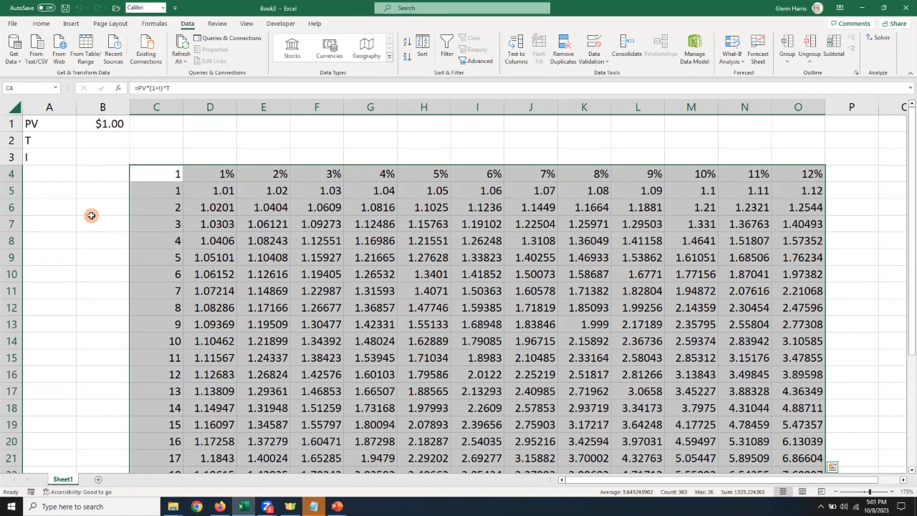
# Set the present value in B1 to 5.
pyautogui.click(106, 123)
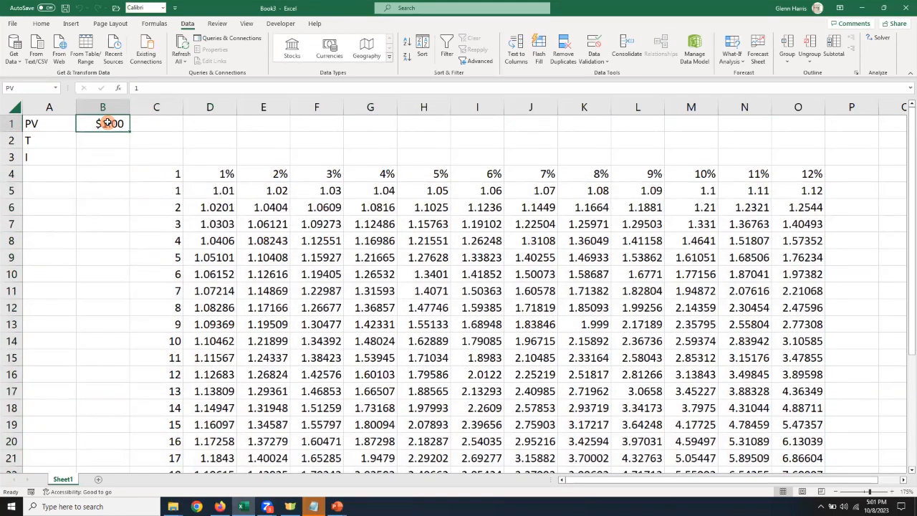
pyautogui.write('5')
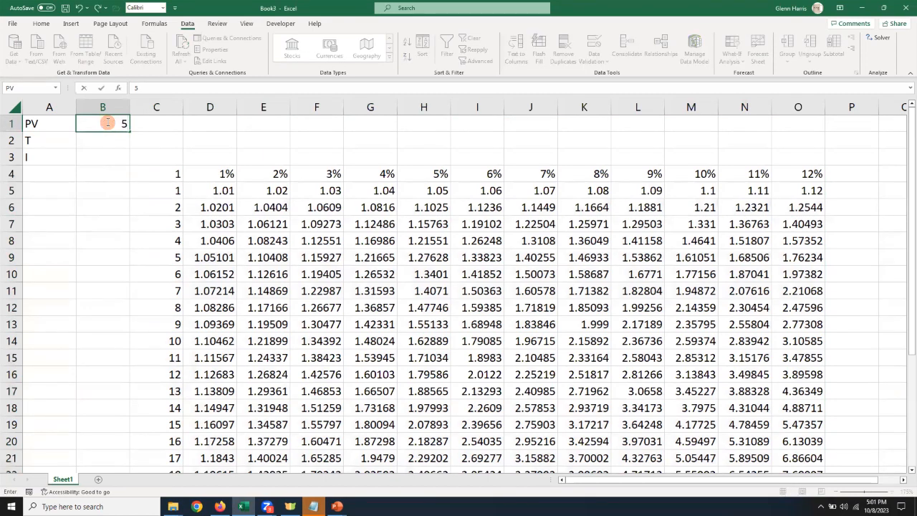
pyautogui.write('00')
pyautogui.press('Return')
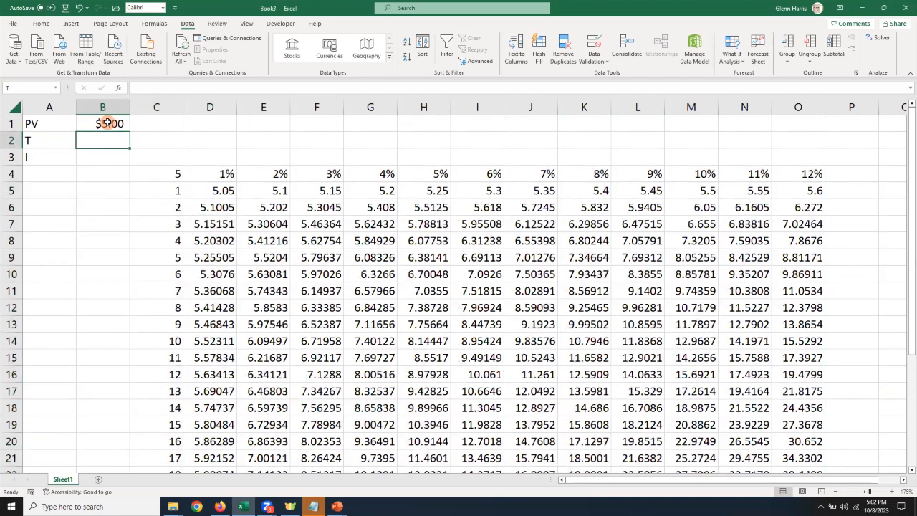
# Review how the table uses the formula in C4, the row 4 rates with input B3, and the column C periods with input B2.
pyautogui.click(153, 173)
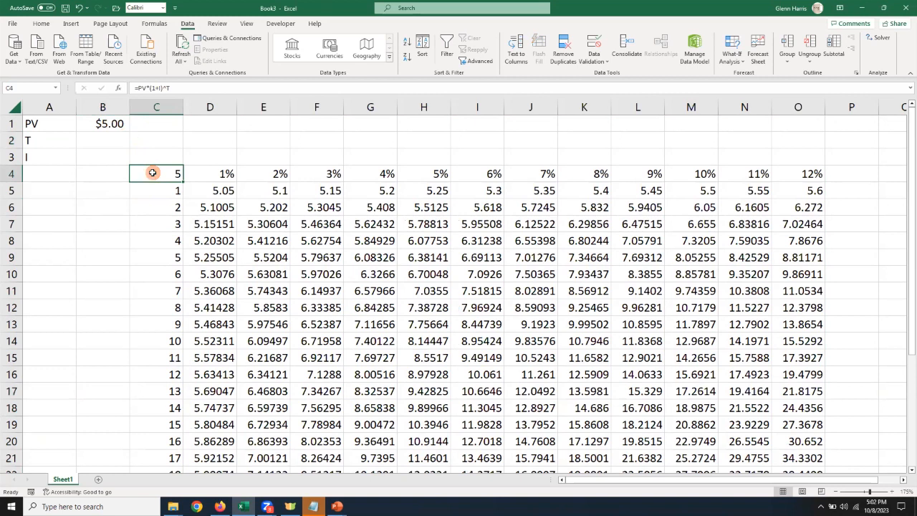
pyautogui.moveTo(207, 179); pyautogui.dragTo(737, 179)
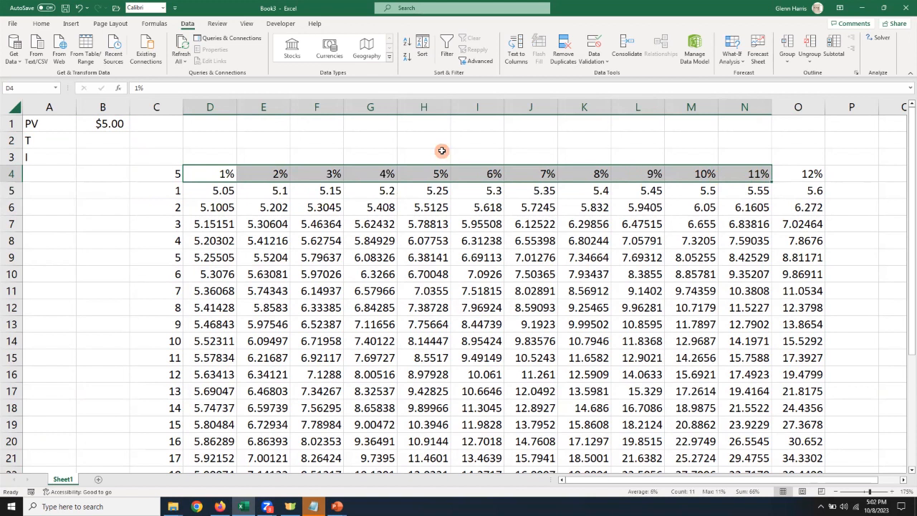
pyautogui.click(106, 153)
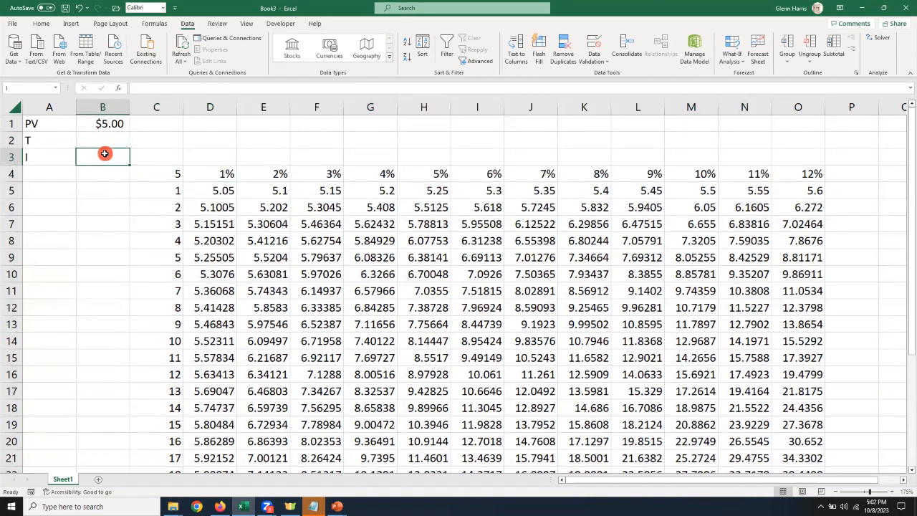
pyautogui.click(166, 192)
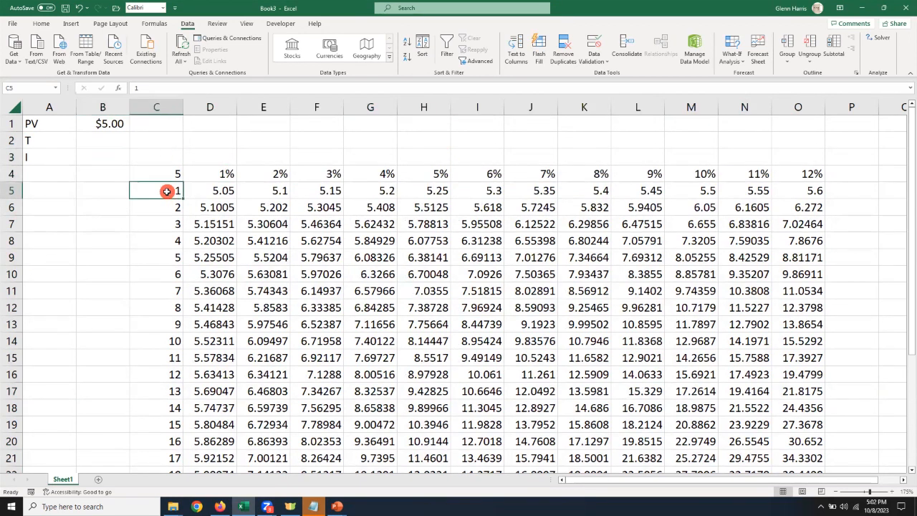
pyautogui.moveTo(167, 193); pyautogui.dragTo(164, 295)
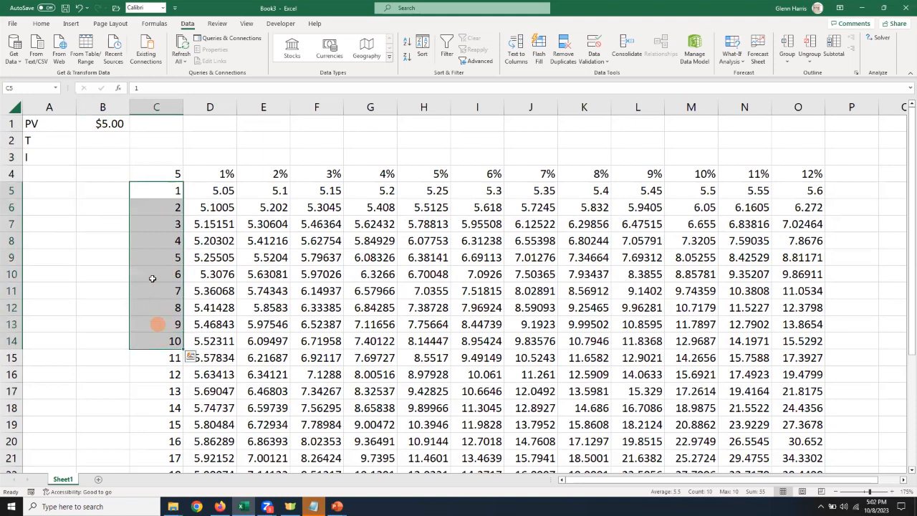
pyautogui.click(104, 144)
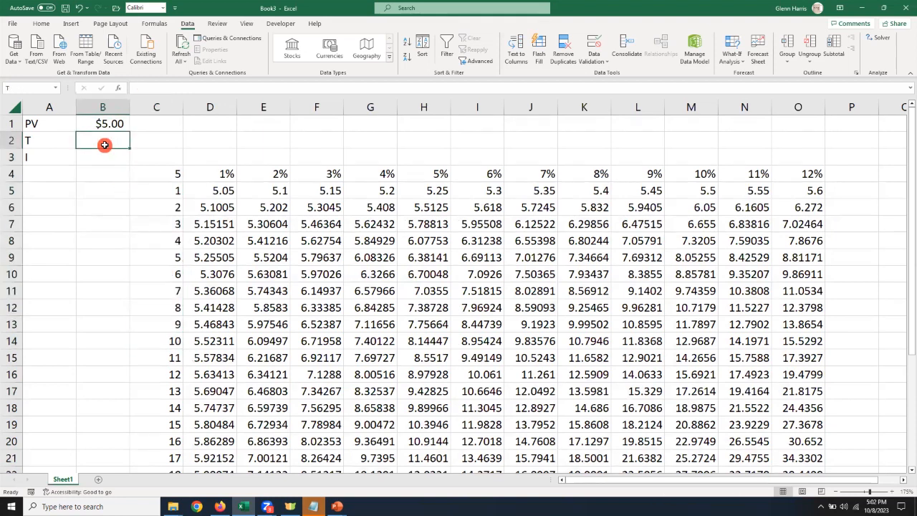
# Set the present value in B1 to 1.
pyautogui.click(104, 121)
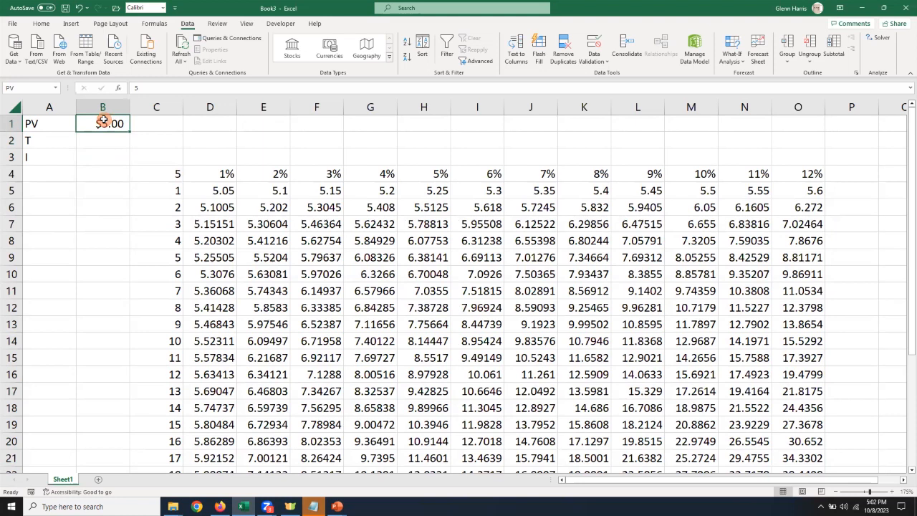
pyautogui.write('1')
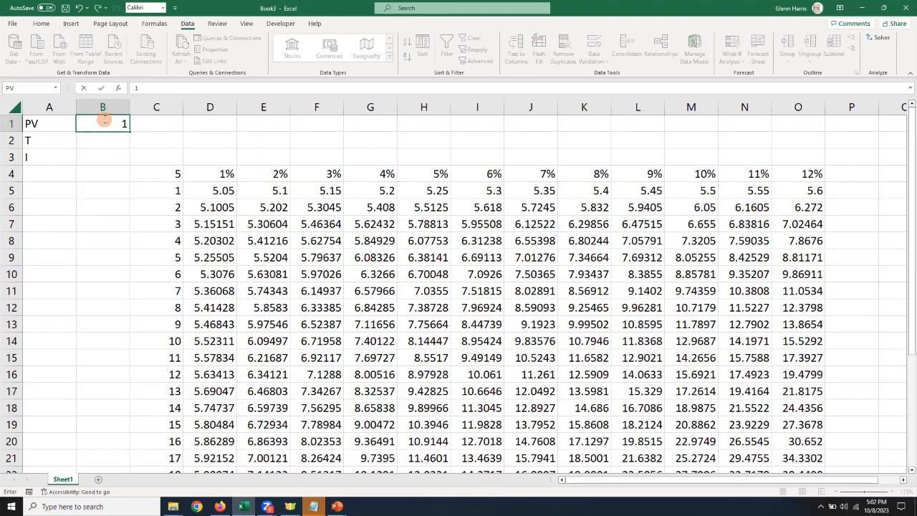
pyautogui.hotkey('ctrl', 'Return')
# Enter 1 in C2 as the row offset for picking a table row.
pyautogui.click(168, 138)
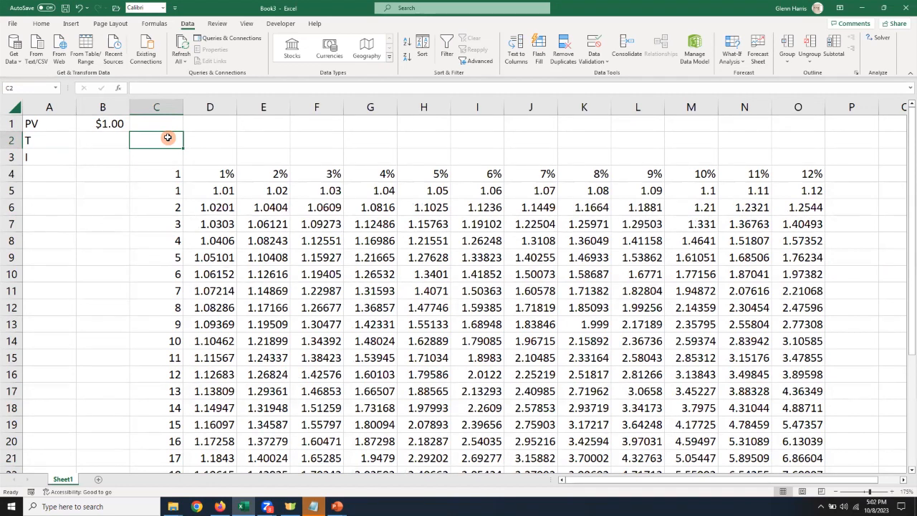
pyautogui.write('1')
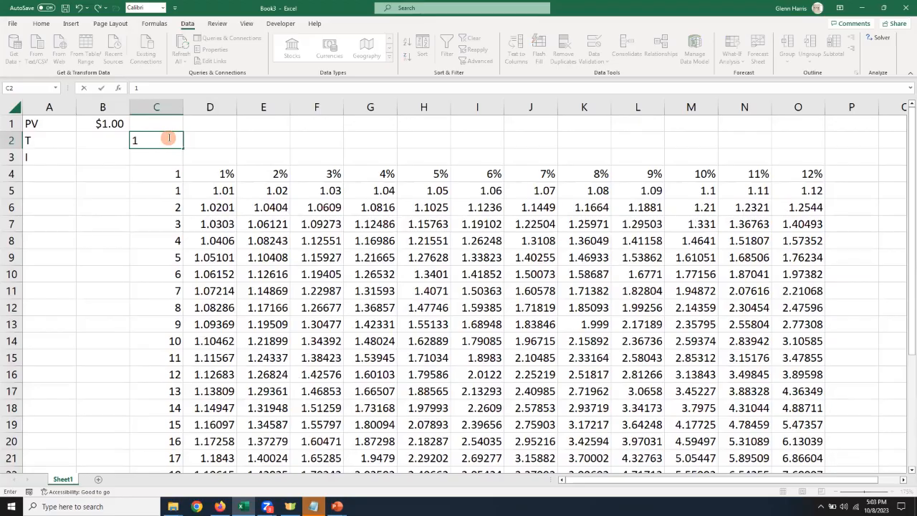
pyautogui.press('Tab')
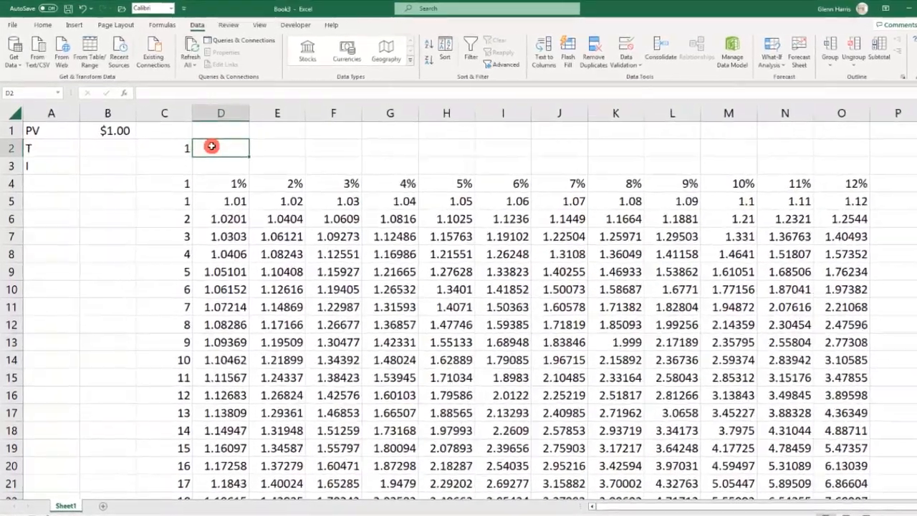
# Fill D2:O2 with the array formula =OFFSET(D4:O4,C2,0) to pull the table row chosen in C2.
pyautogui.moveTo(205, 140); pyautogui.dragTo(524, 128)
pyautogui.moveTo(585, 144); pyautogui.dragTo(895, 158)
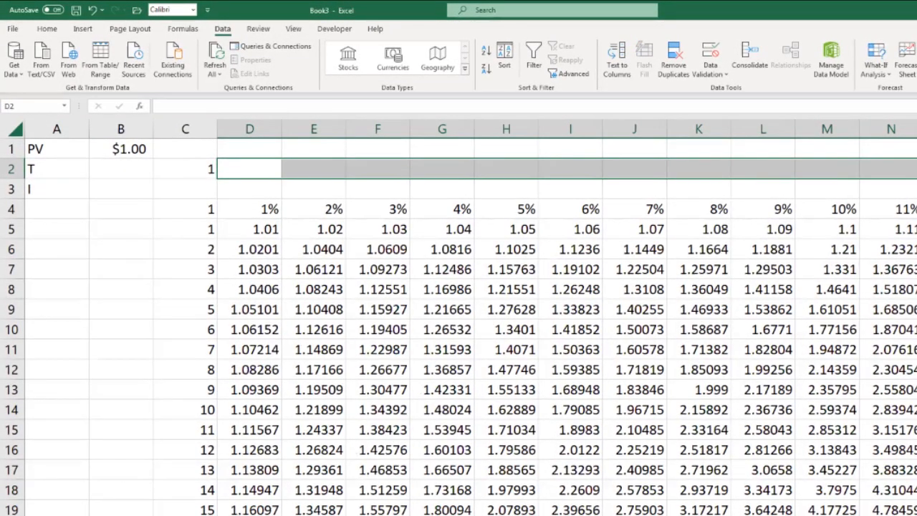
pyautogui.write('=o')
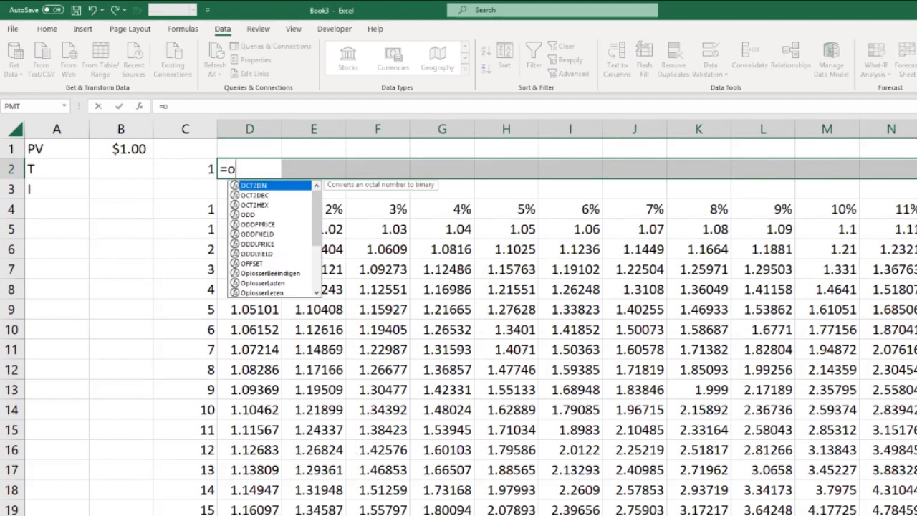
pyautogui.write('ff')
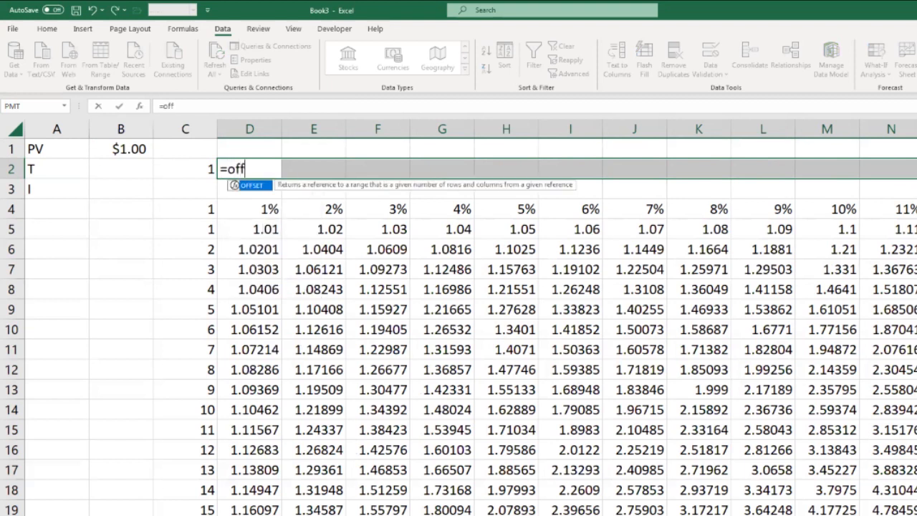
pyautogui.doubleClick(247, 186)
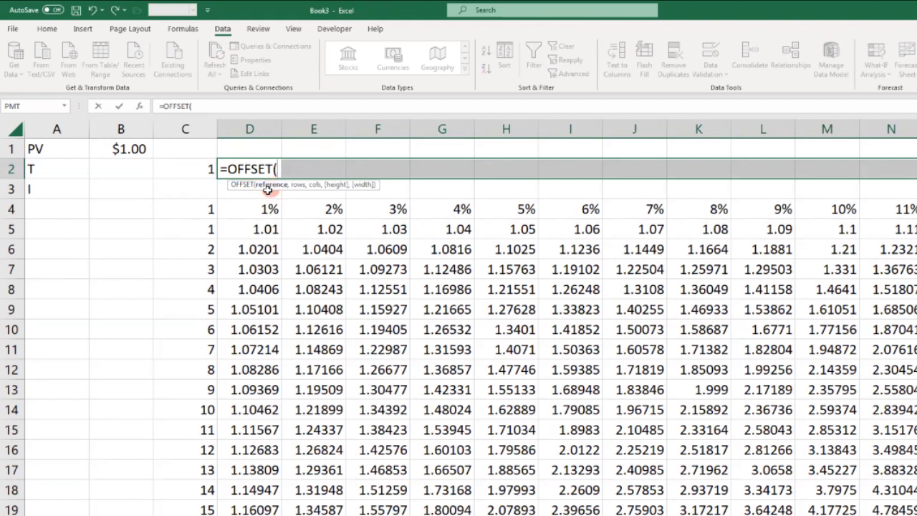
pyautogui.click(260, 208)
pyautogui.moveTo(260, 209); pyautogui.dragTo(916, 208)
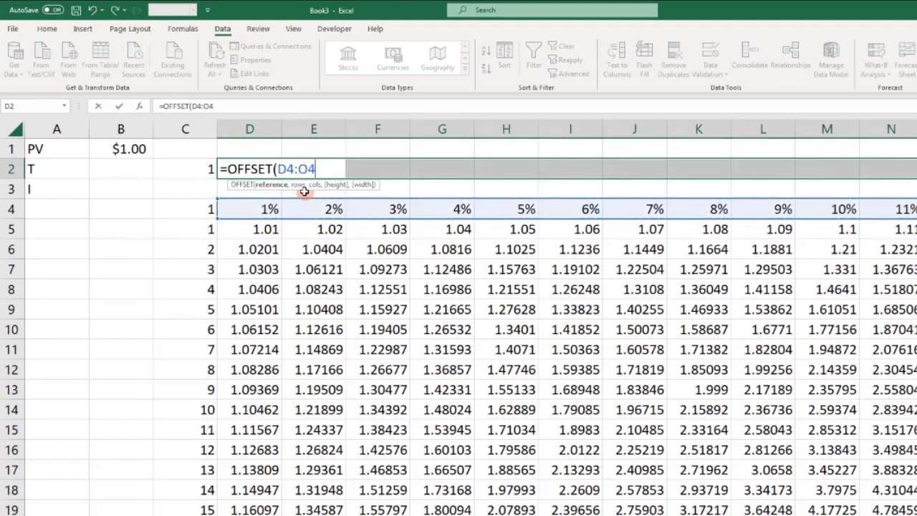
pyautogui.write(',')
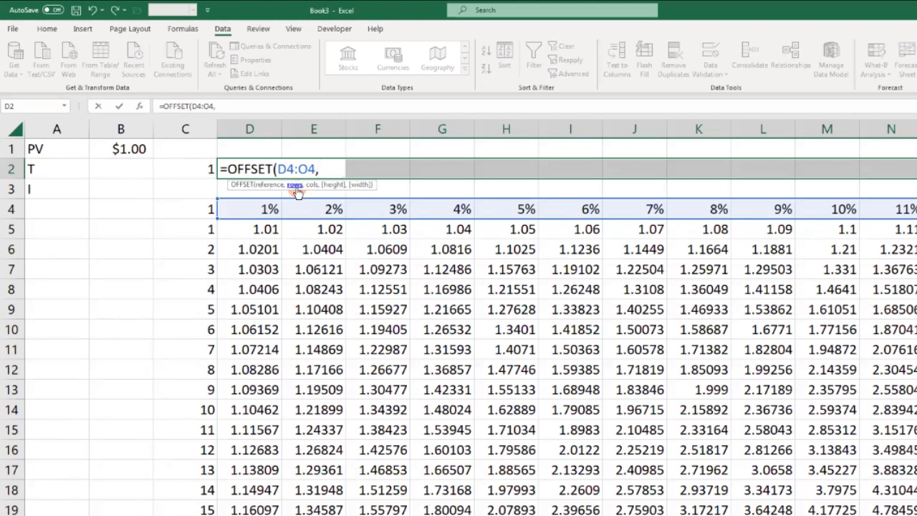
pyautogui.click(186, 168)
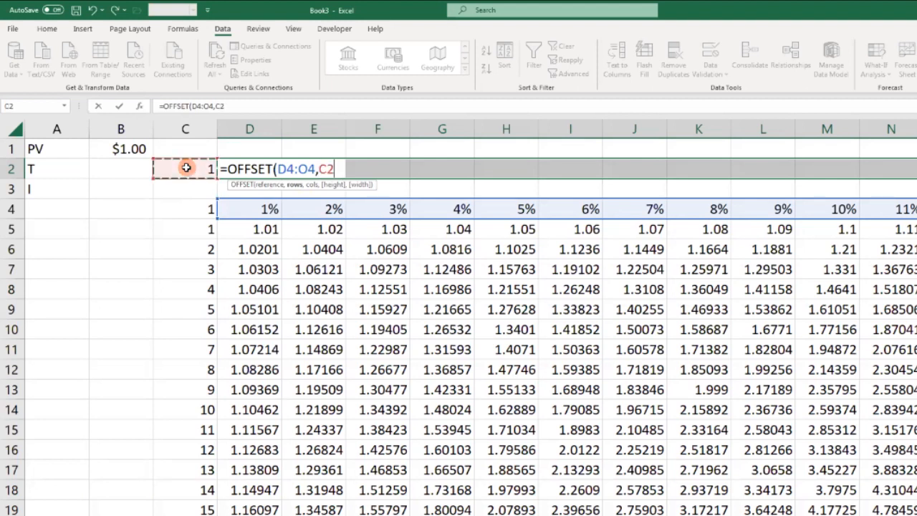
pyautogui.write(',')
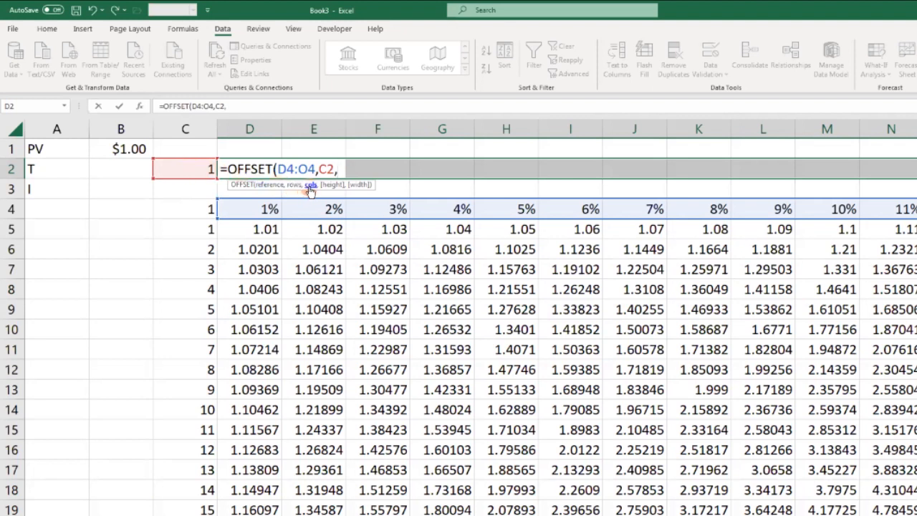
pyautogui.write('0')
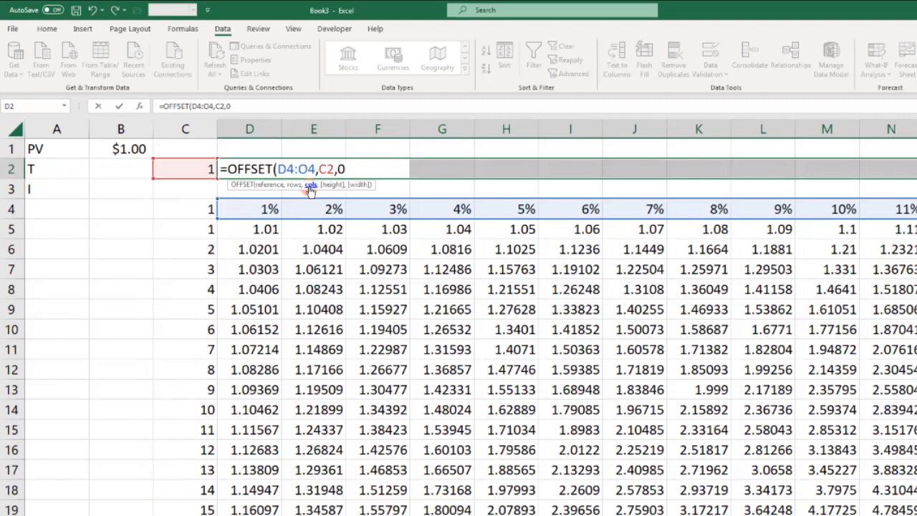
pyautogui.hotkey('ctrl', 'shift', 'Return')
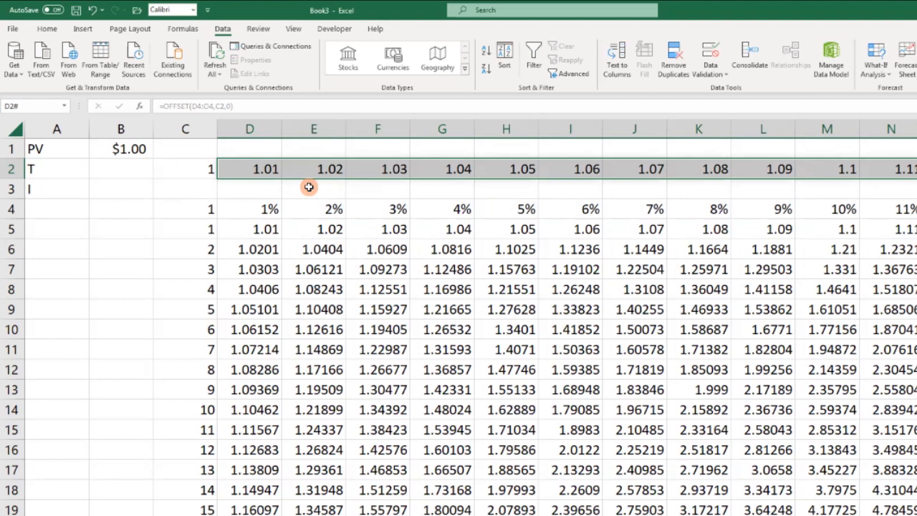
# Test the OFFSET row by setting C2 to 5, and return C2 to 1.
pyautogui.click(265, 169)
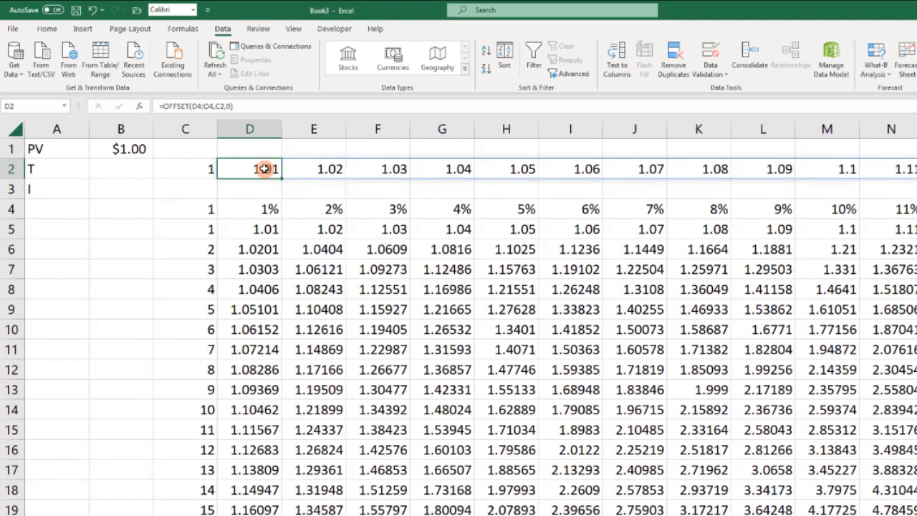
pyautogui.click(202, 168)
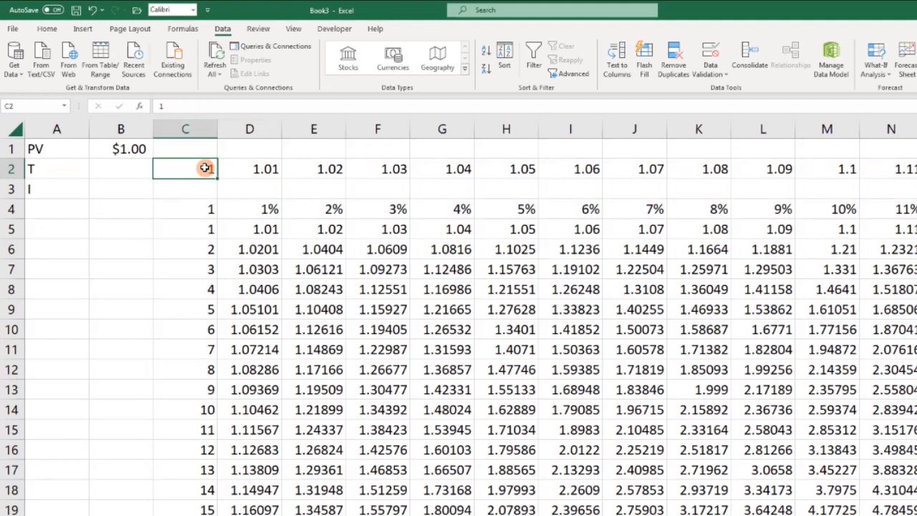
pyautogui.write('5')
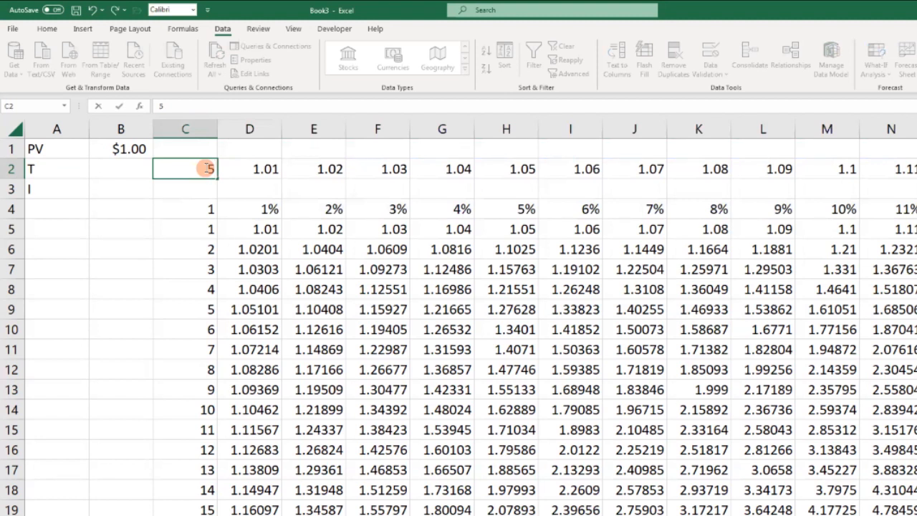
pyautogui.press('Return')
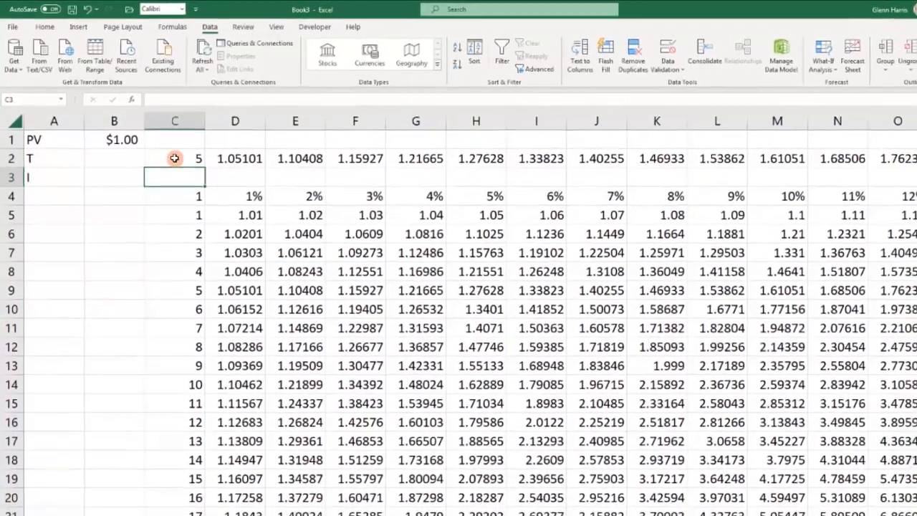
pyautogui.click(205, 169)
pyautogui.write('1')
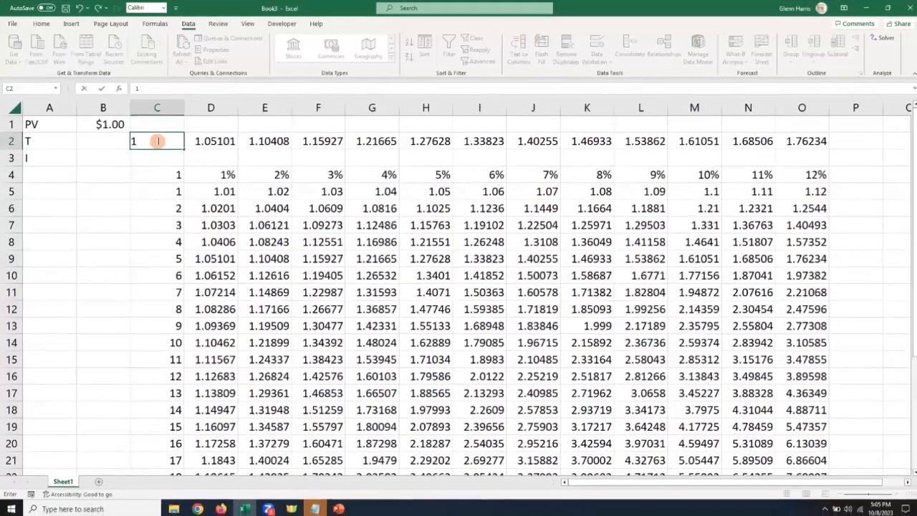
pyautogui.press('Return')
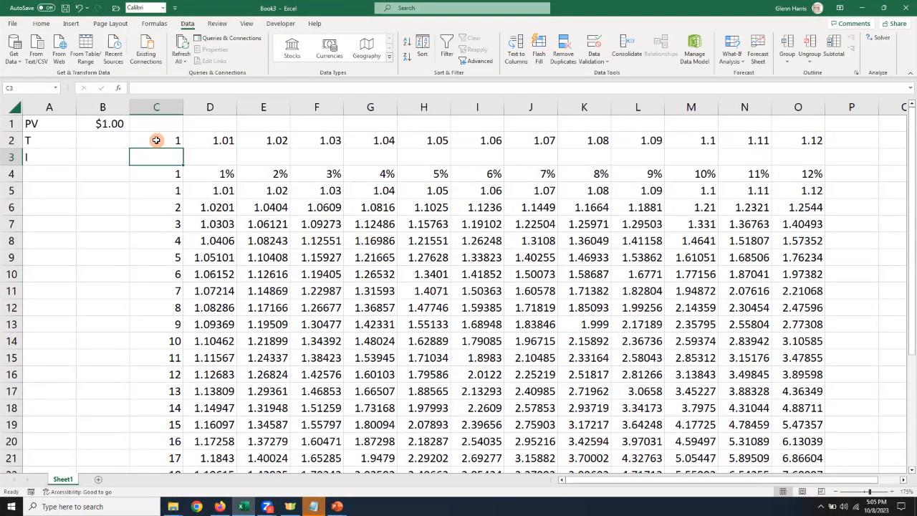
# Create a default chart from the first period's values in D5:O5 and delete it.
pyautogui.click(205, 188)
pyautogui.moveTo(205, 188); pyautogui.dragTo(807, 187)
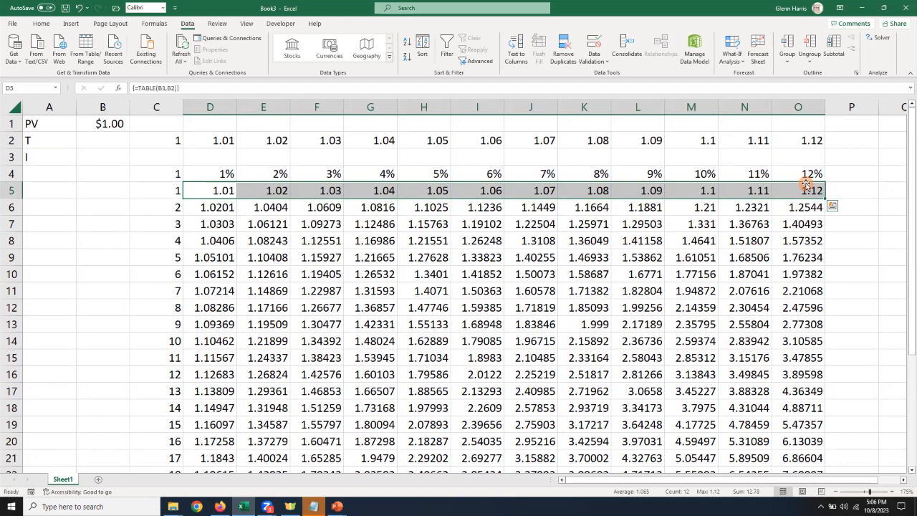
pyautogui.press('alt')
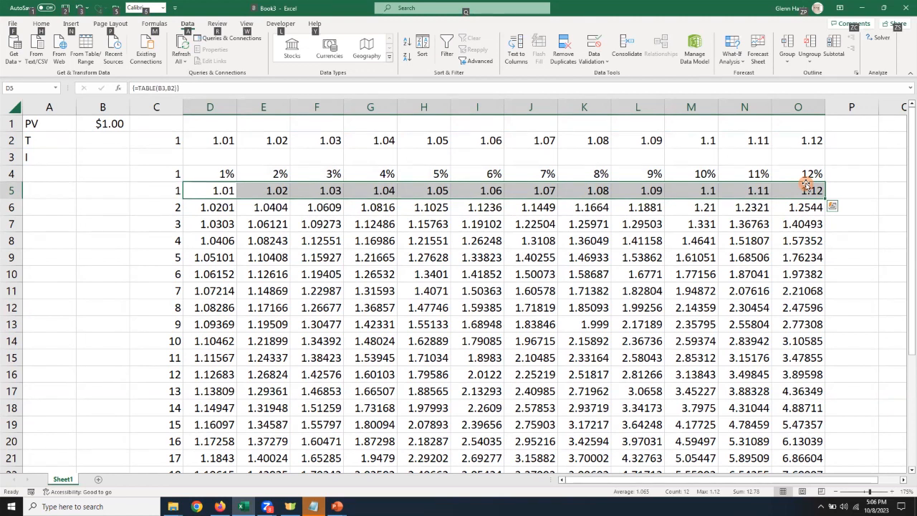
pyautogui.hotkey('alt', 'F1')
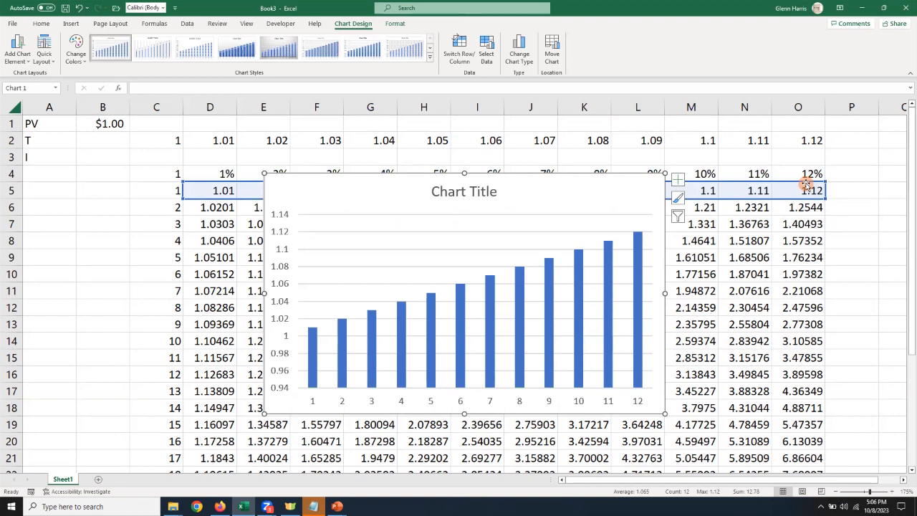
pyautogui.press('Delete')
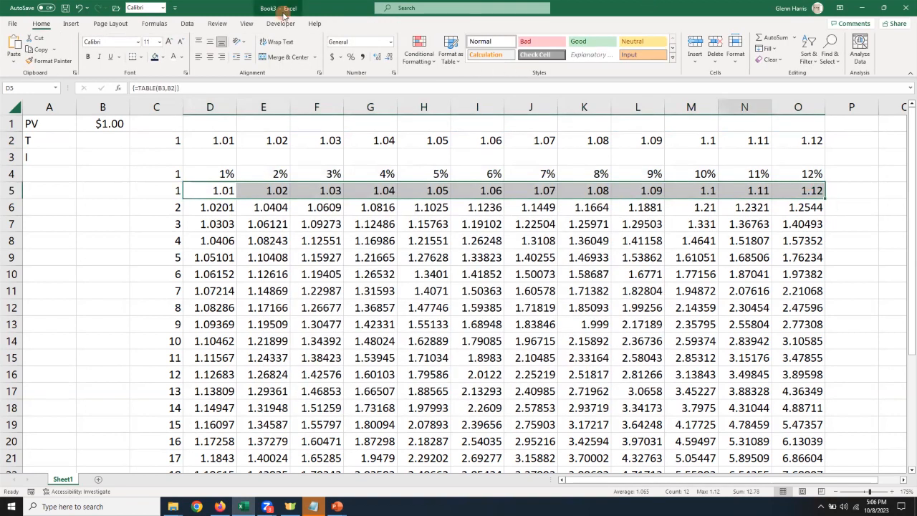
# Insert a 2-D clustered column chart from D5:O5 and move it down so its upper edge sits just below row 6.
pyautogui.click(72, 24)
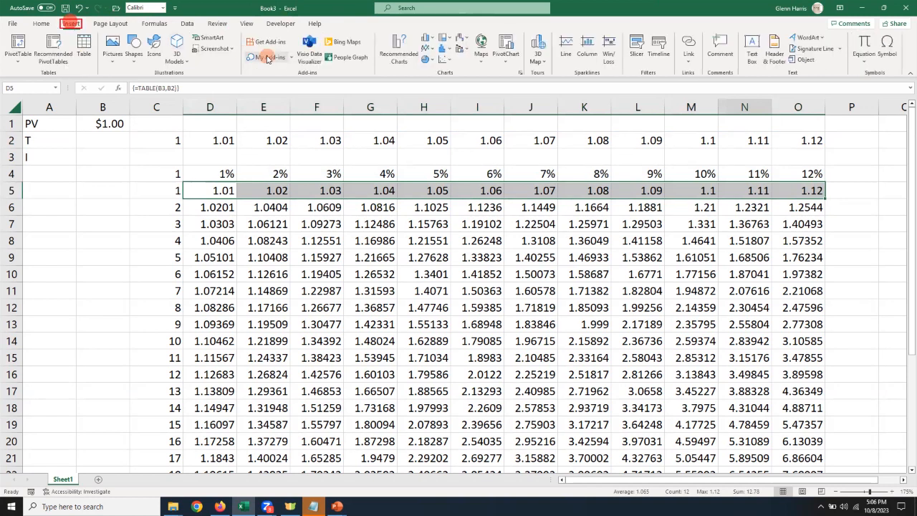
pyautogui.click(427, 38)
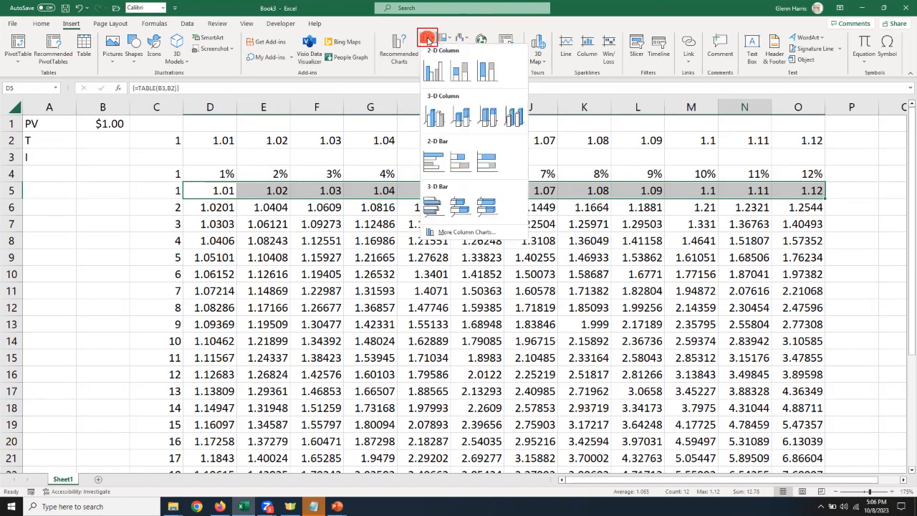
pyautogui.click(434, 70)
pyautogui.moveTo(339, 190); pyautogui.dragTo(342, 236)
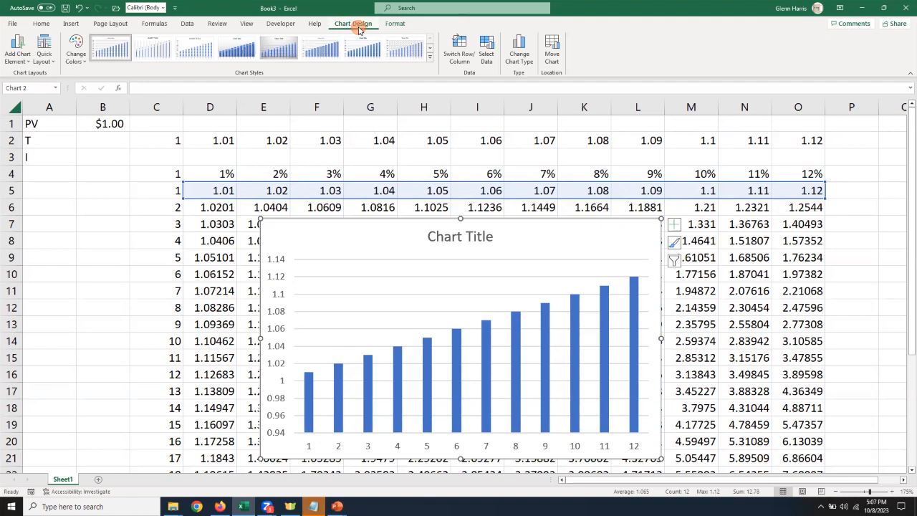
# Change the chart type to Scatter with Smooth Lines.
pyautogui.click(521, 63)
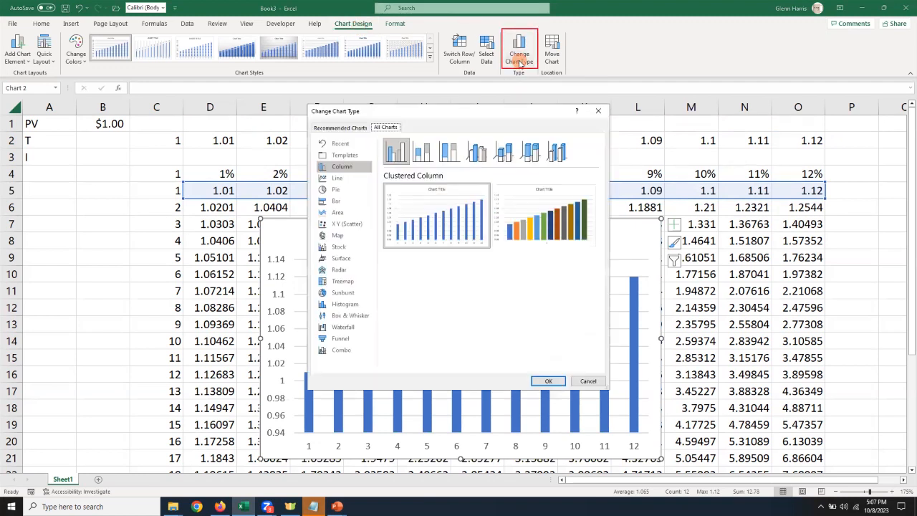
pyautogui.click(347, 225)
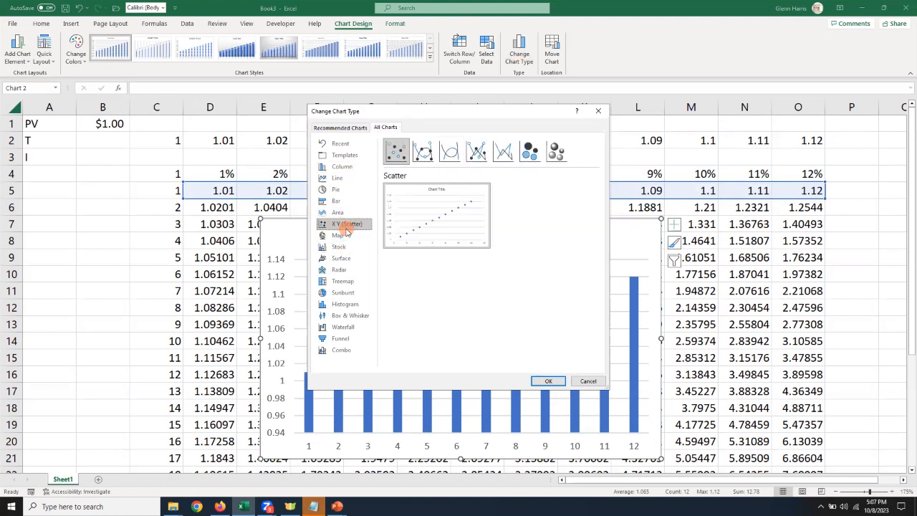
pyautogui.click(452, 151)
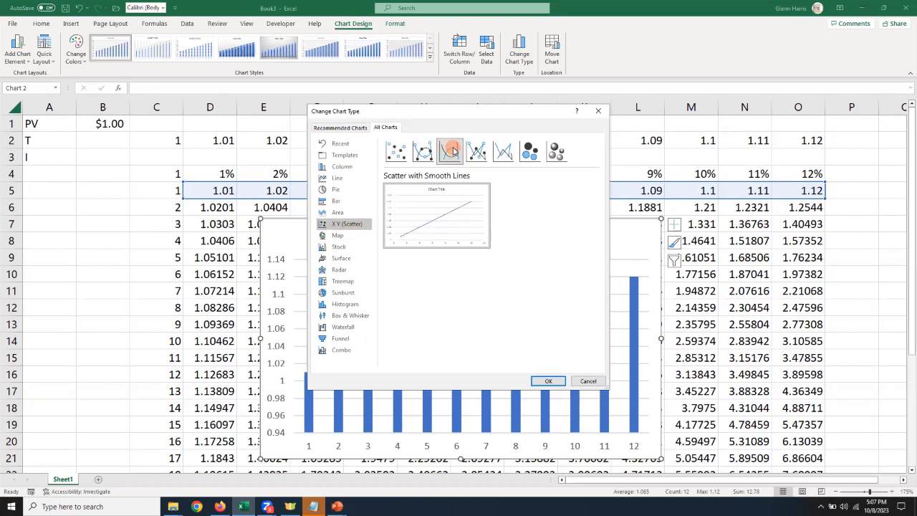
pyautogui.click(546, 381)
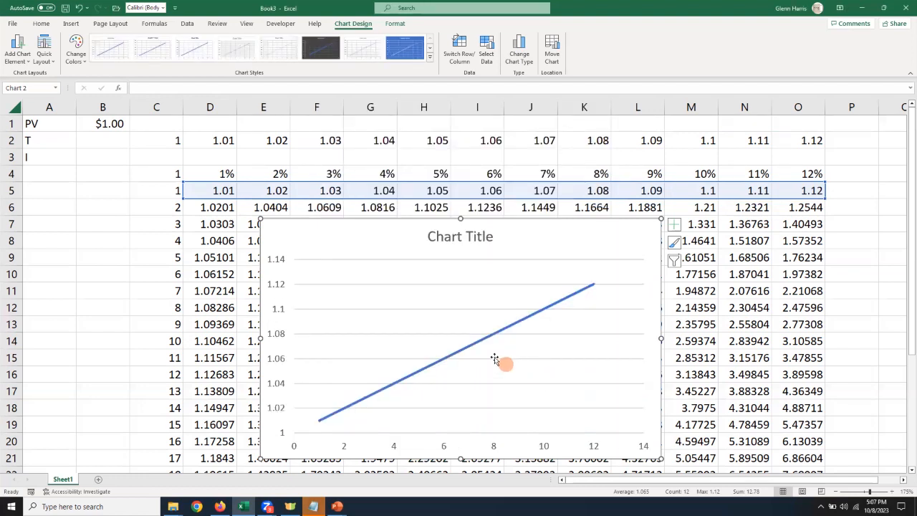
# Shift the chart's data series from D5:O5 to the OFFSET row D2:O2.
pyautogui.click(470, 345)
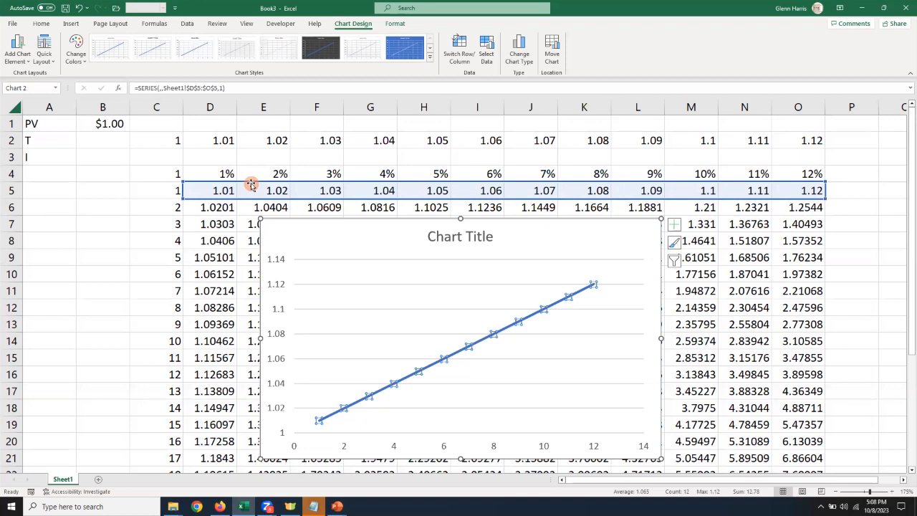
pyautogui.moveTo(251, 185); pyautogui.dragTo(250, 149)
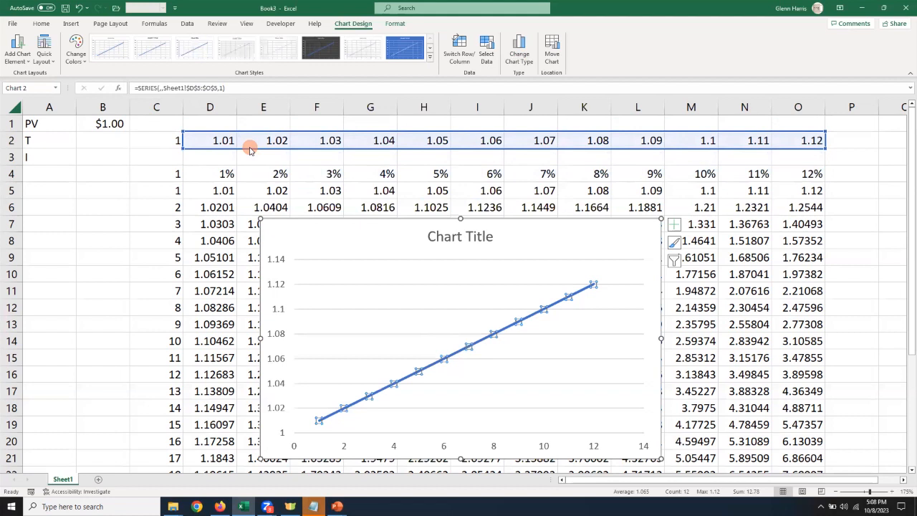
pyautogui.moveTo(250, 149); pyautogui.dragTo(251, 149)
# Set the font color of C2:O2 to white so the OFFSET row blends into the sheet.
pyautogui.moveTo(152, 140); pyautogui.dragTo(279, 124)
pyautogui.moveTo(450, 111); pyautogui.dragTo(790, 143)
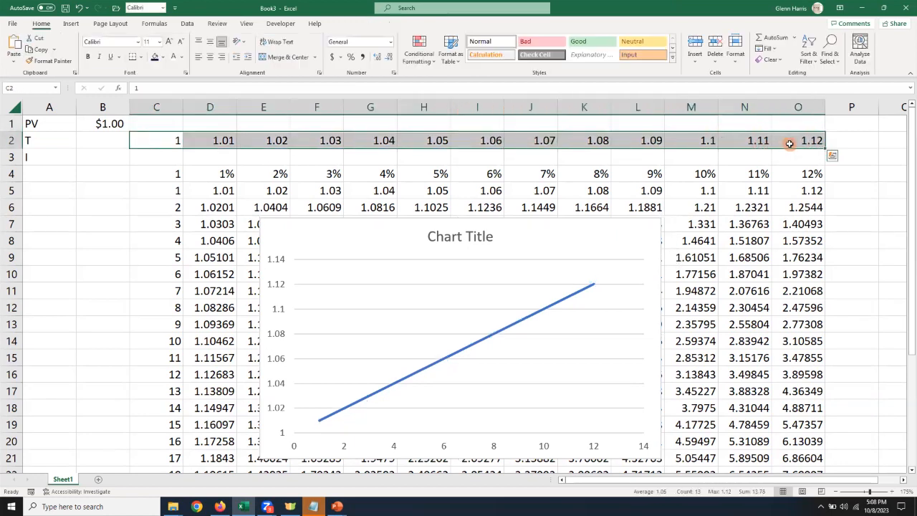
pyautogui.click(179, 57)
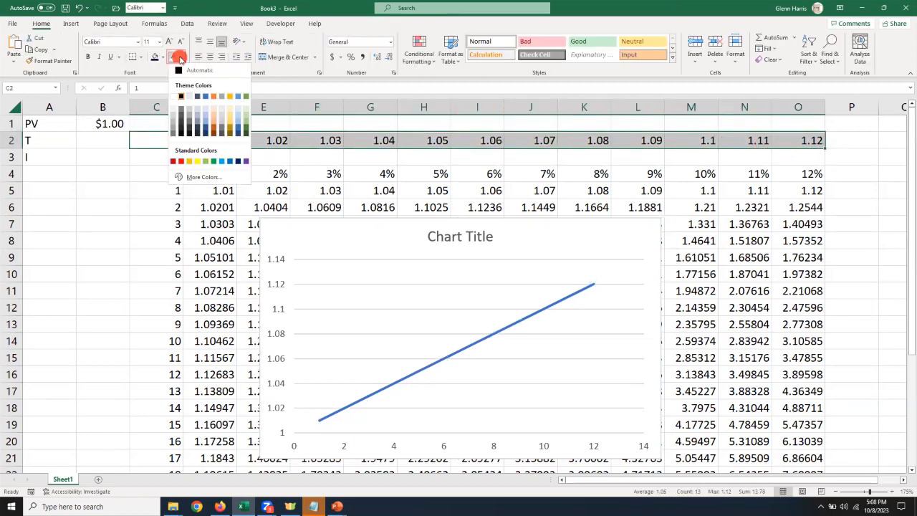
pyautogui.click(173, 96)
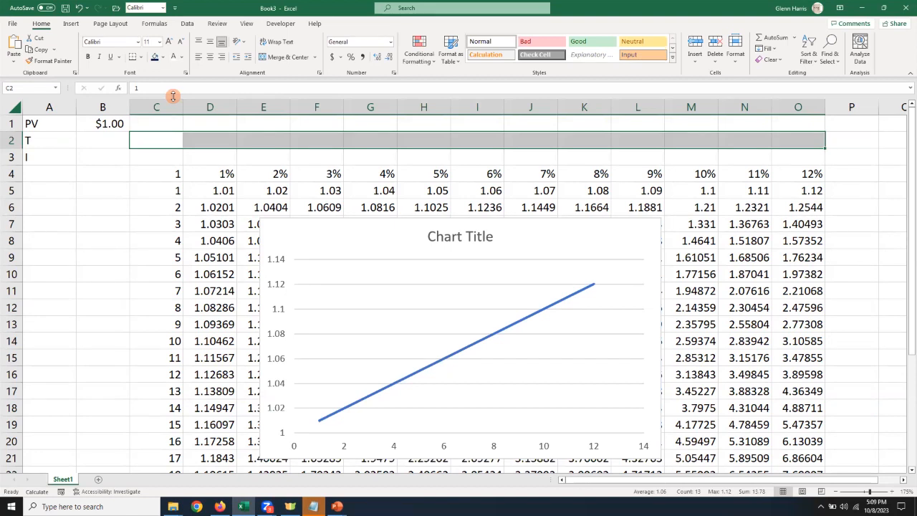
# Check in the ribbon customization settings that the Developer tab is enabled.
pyautogui.rightClick(245, 25)
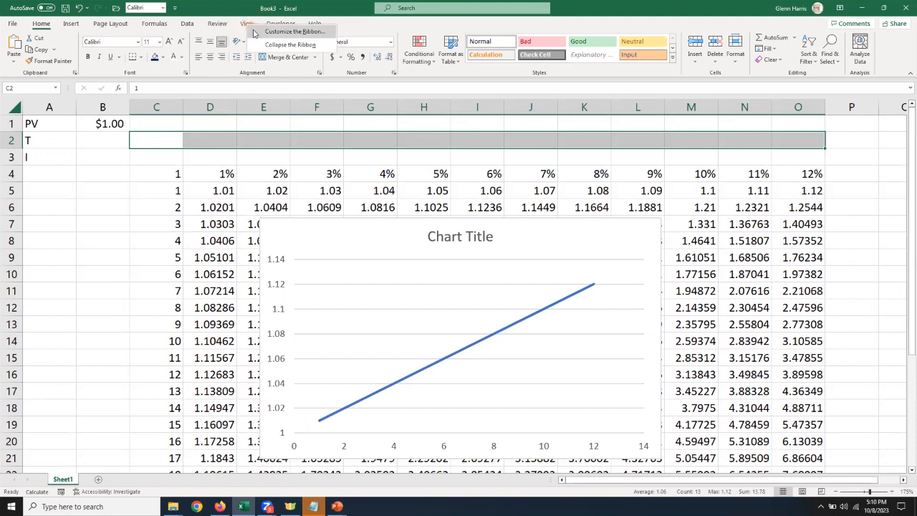
pyautogui.click(254, 33)
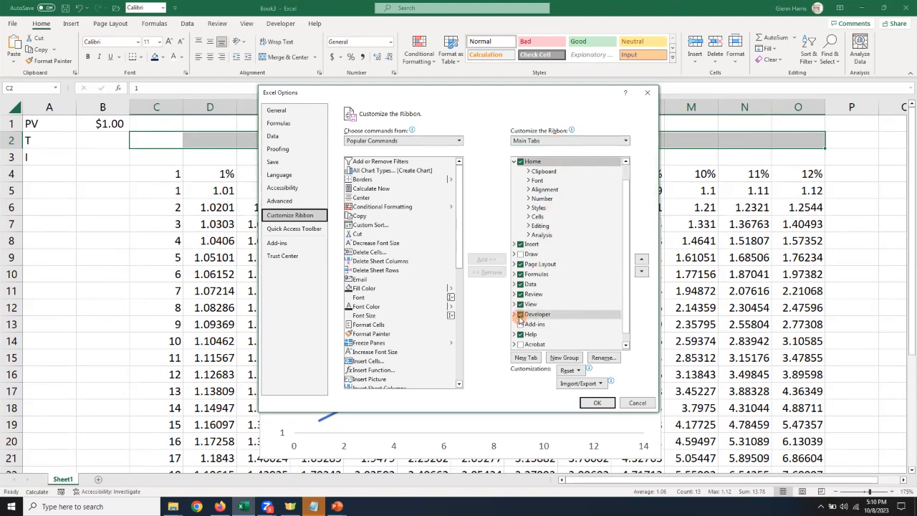
pyautogui.click(597, 406)
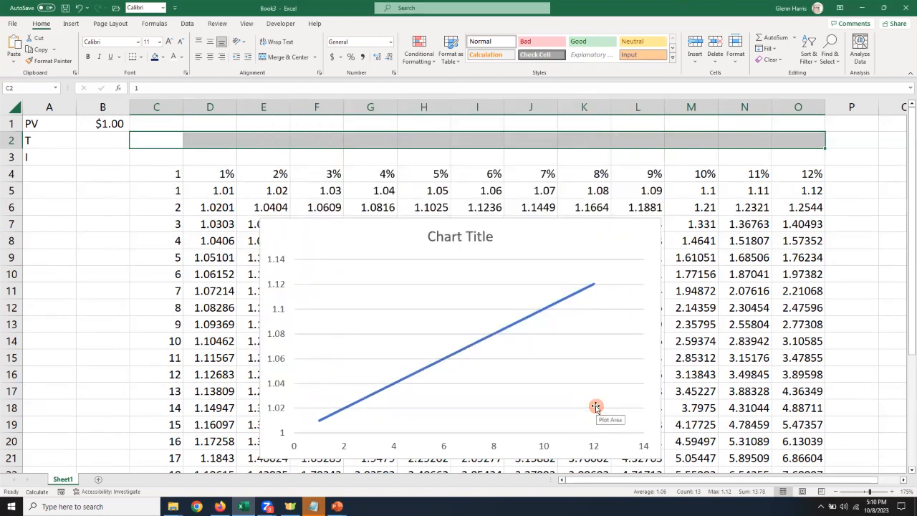
# Insert a Spin Button form control and shrink it to fit inside cell C2.
pyautogui.click(286, 23)
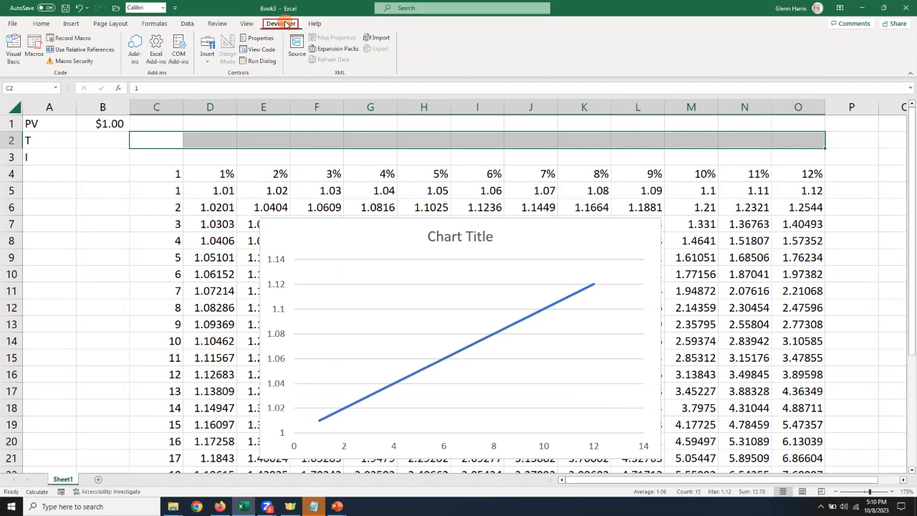
pyautogui.click(208, 57)
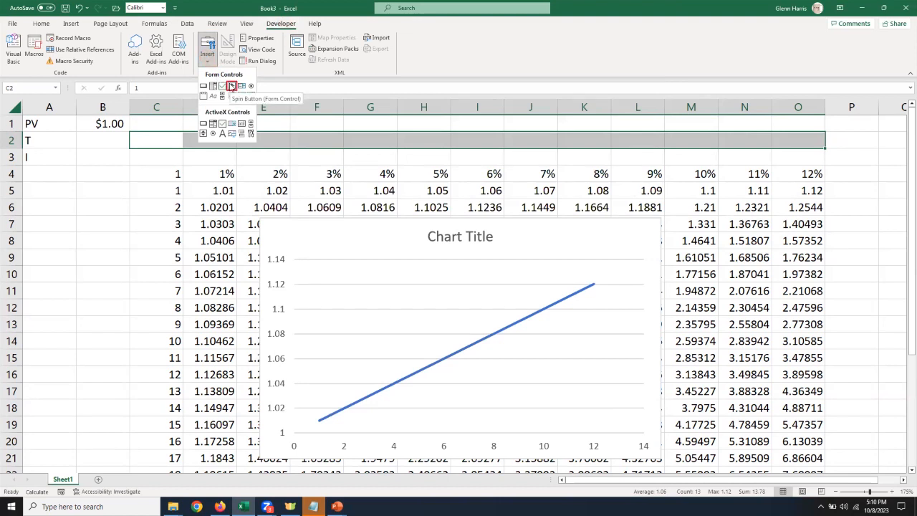
pyautogui.click(232, 86)
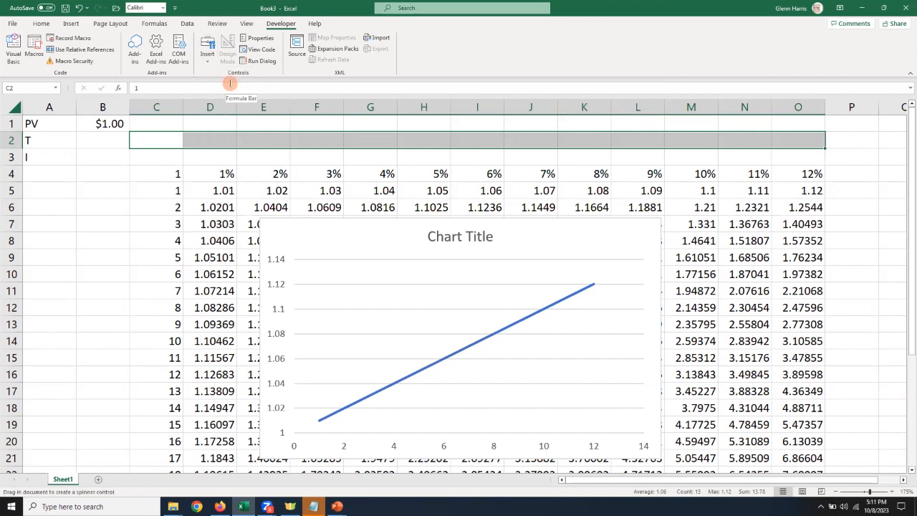
pyautogui.click(149, 133)
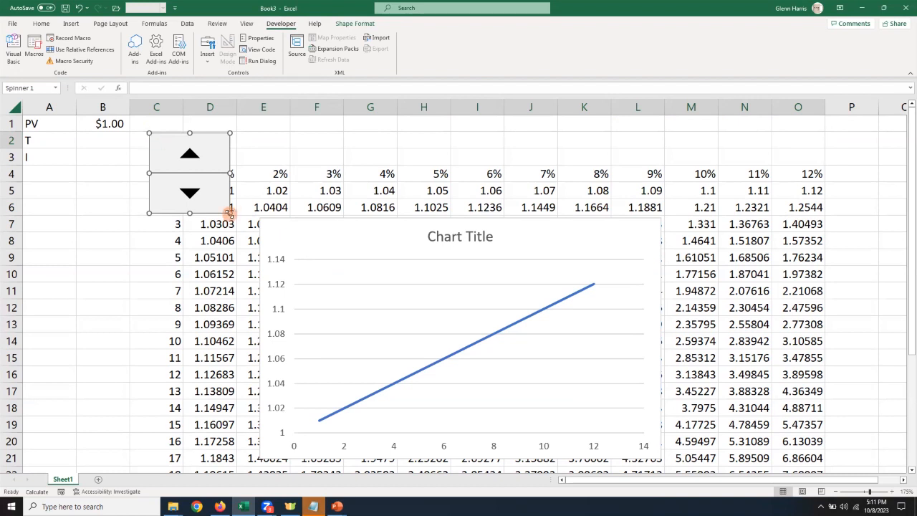
pyautogui.moveTo(231, 208); pyautogui.dragTo(167, 147)
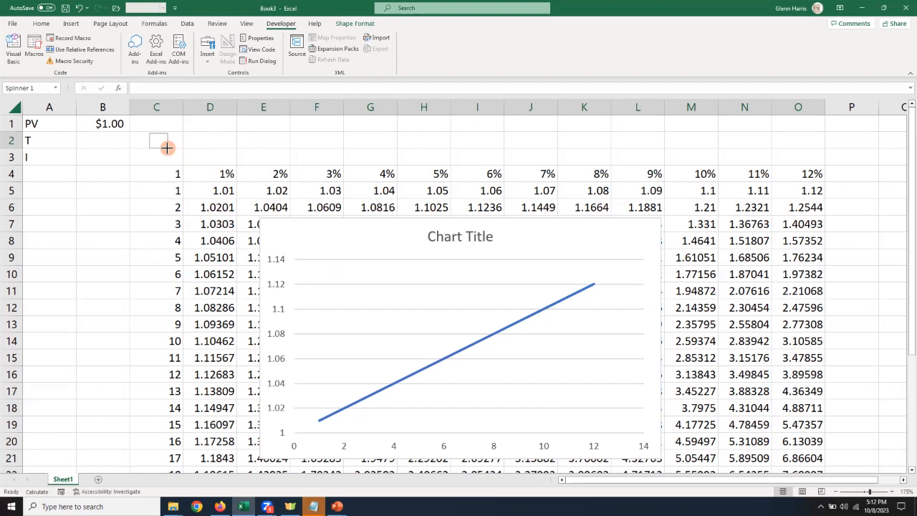
pyautogui.moveTo(167, 148); pyautogui.dragTo(167, 147)
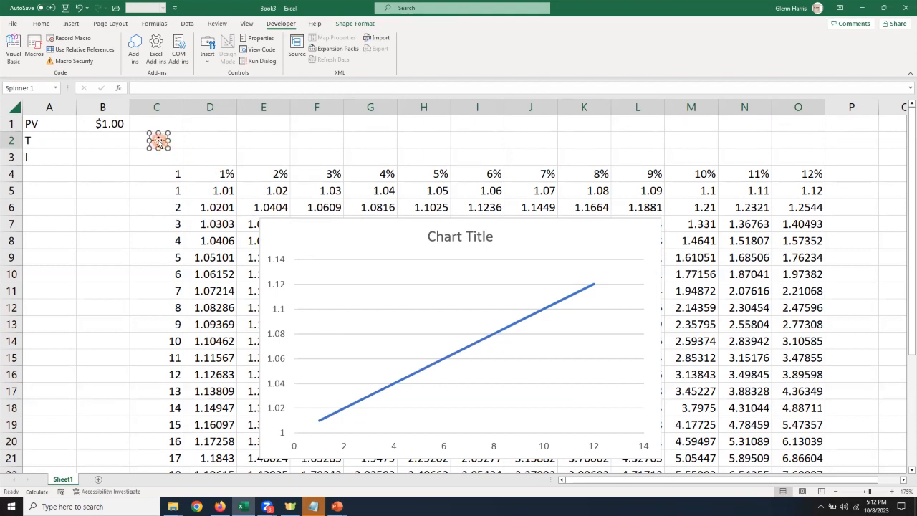
# Format the spin button with a minimum value of 1, a maximum value of 26 and its cell link set to $C$2.
pyautogui.rightClick(159, 142)
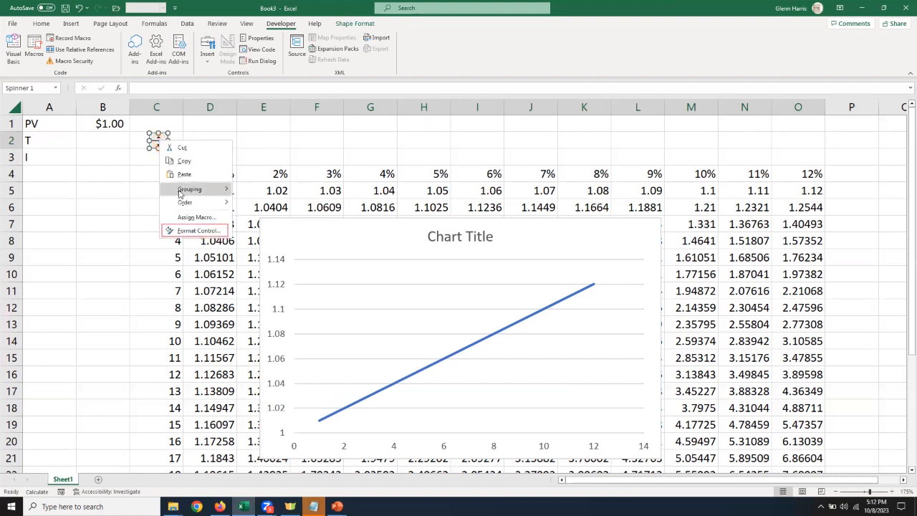
pyautogui.click(185, 230)
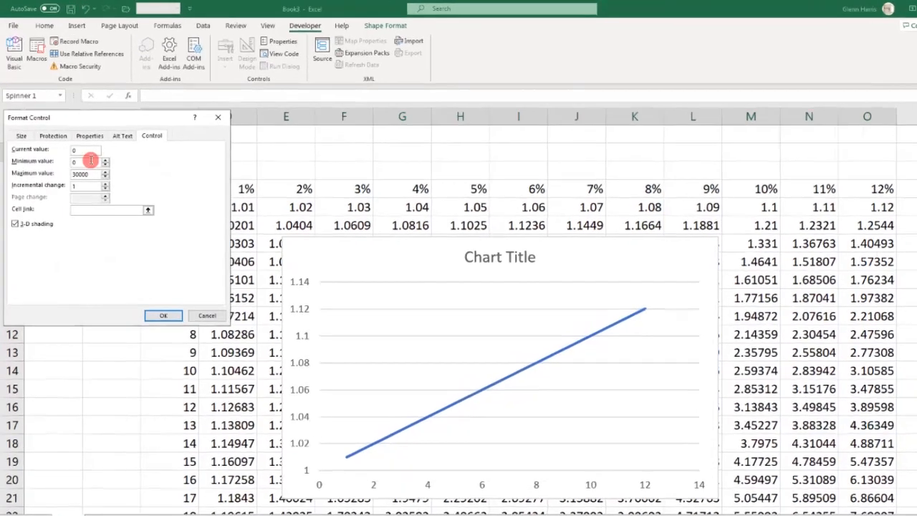
pyautogui.moveTo(91, 160); pyautogui.dragTo(41, 161)
pyautogui.write('1')
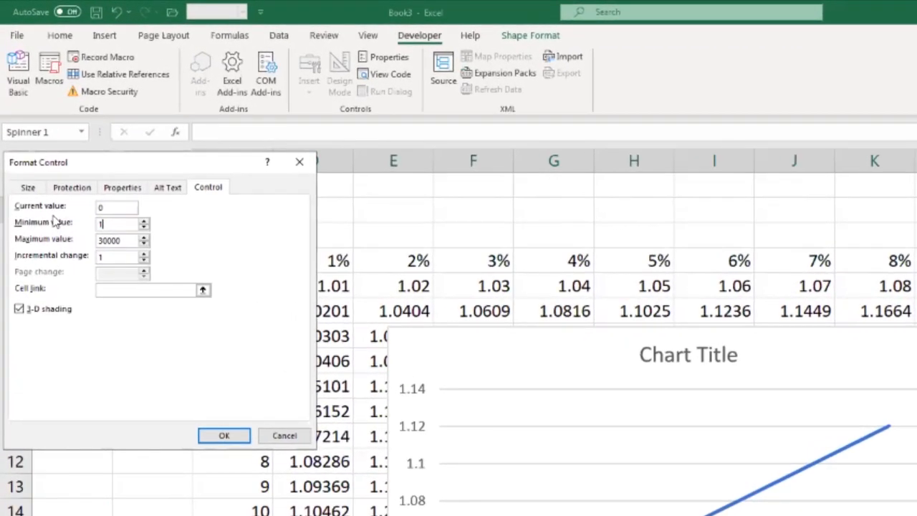
pyautogui.press('Tab')
pyautogui.write('36')
pyautogui.click(127, 290)
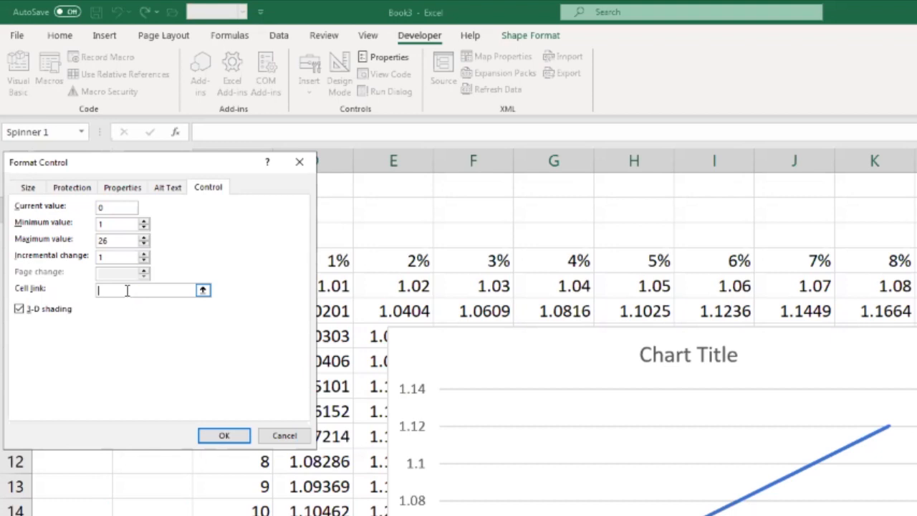
pyautogui.moveTo(143, 162); pyautogui.dragTo(156, 253)
pyautogui.click(206, 212)
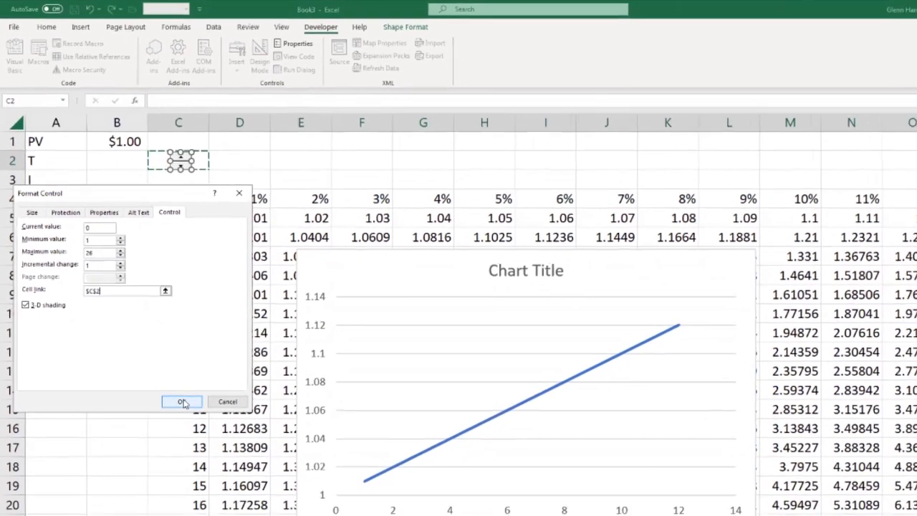
pyautogui.click(183, 402)
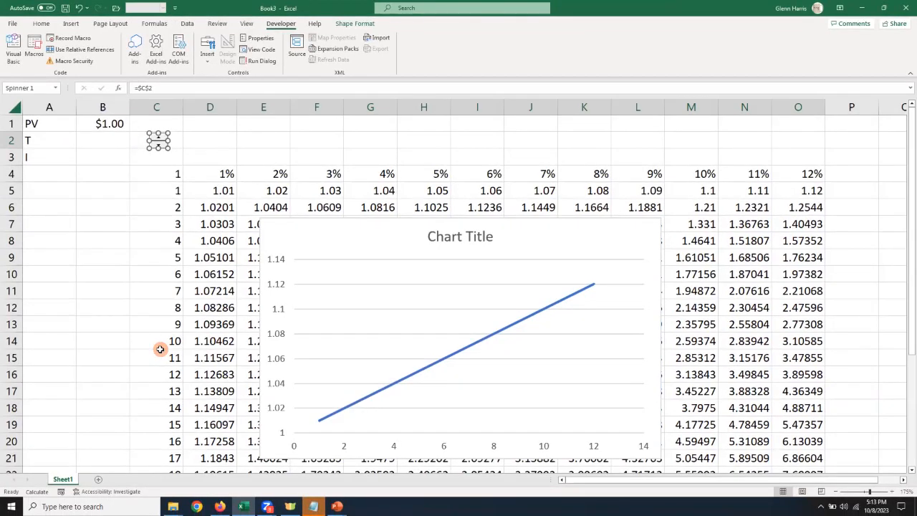
# Deselect the spin button and use it to raise the charted period to 11.
pyautogui.click(110, 176)
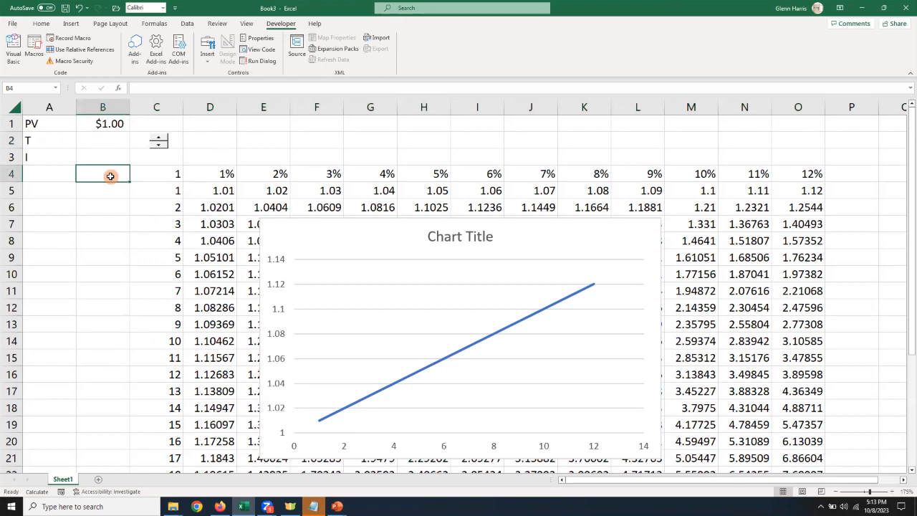
pyautogui.click(159, 141)
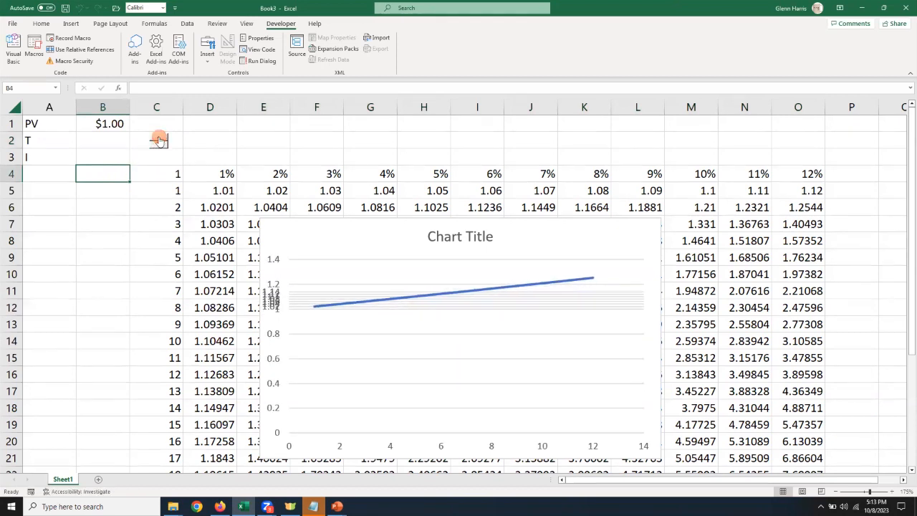
pyautogui.click(159, 140)
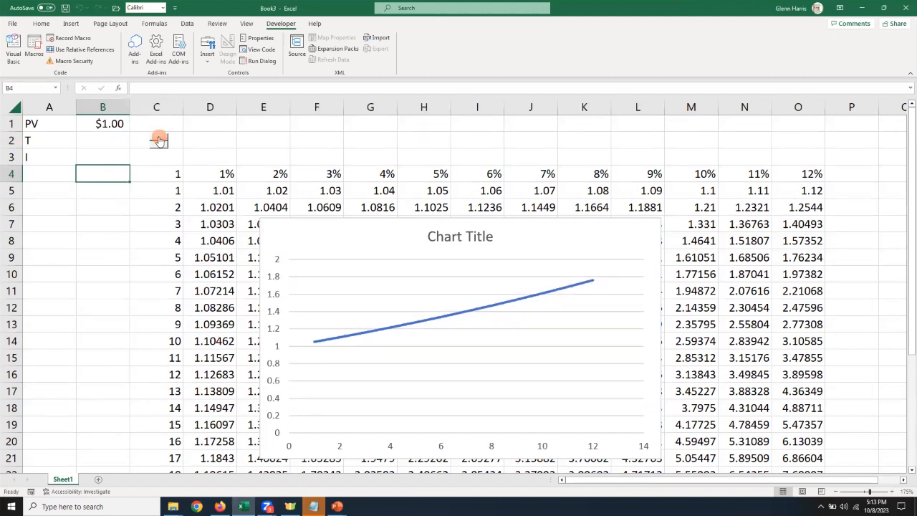
pyautogui.click(159, 140)
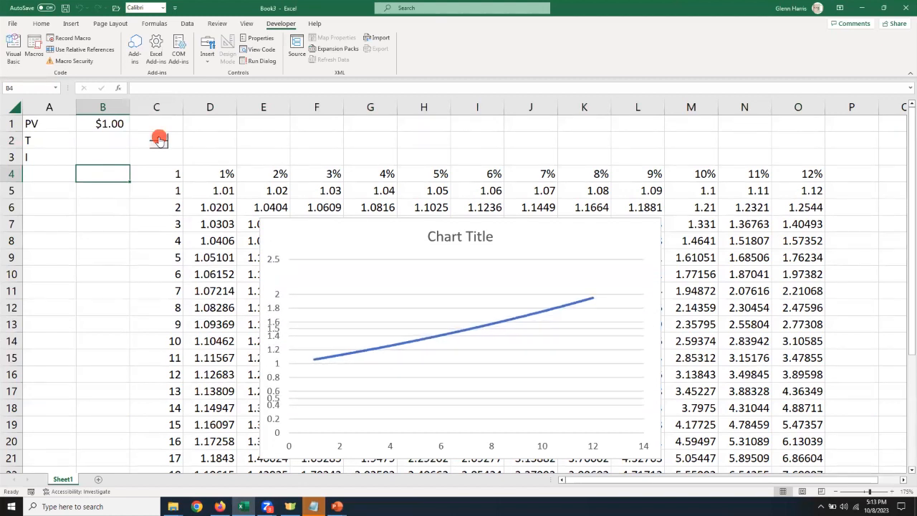
pyautogui.click(159, 140)
pyautogui.click(159, 141)
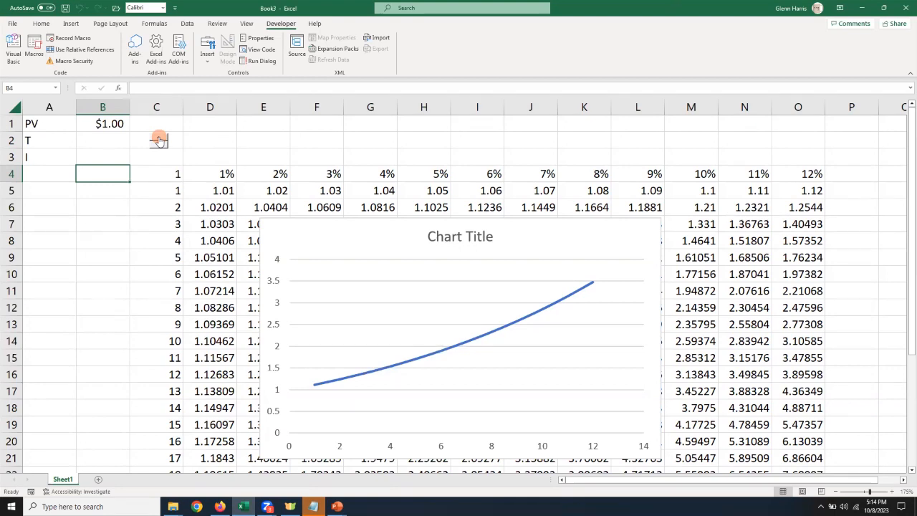
# Enter the formula ="The Time Value Of Money At "&C2&" Years" in cell E1.
pyautogui.click(264, 124)
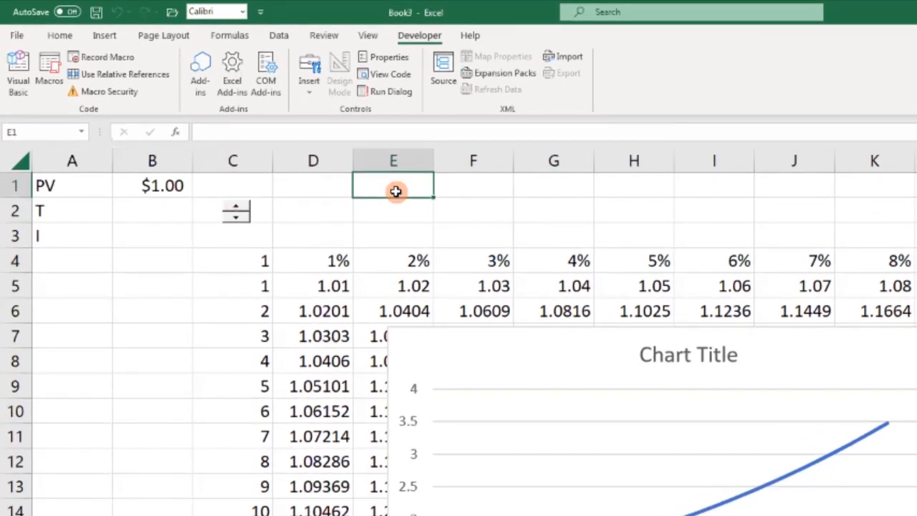
pyautogui.write('=')
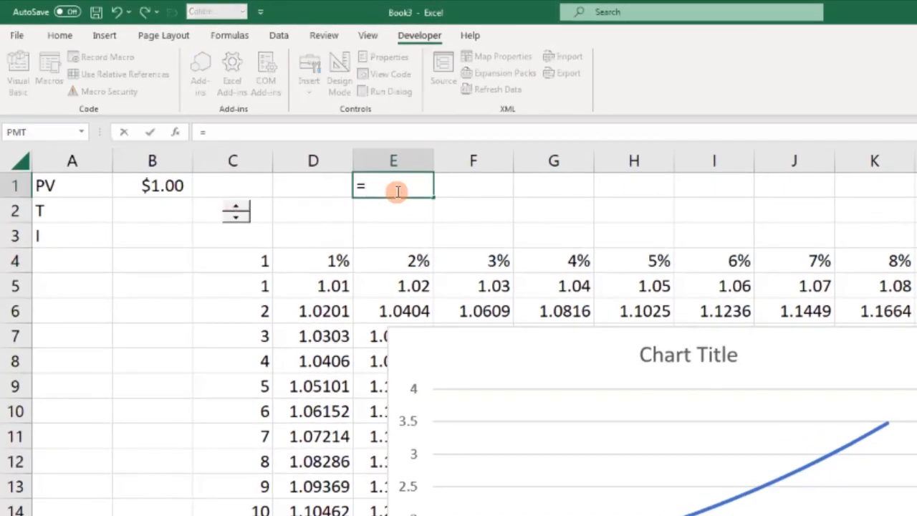
pyautogui.write('"The Time Vlaue Of Money At "&')
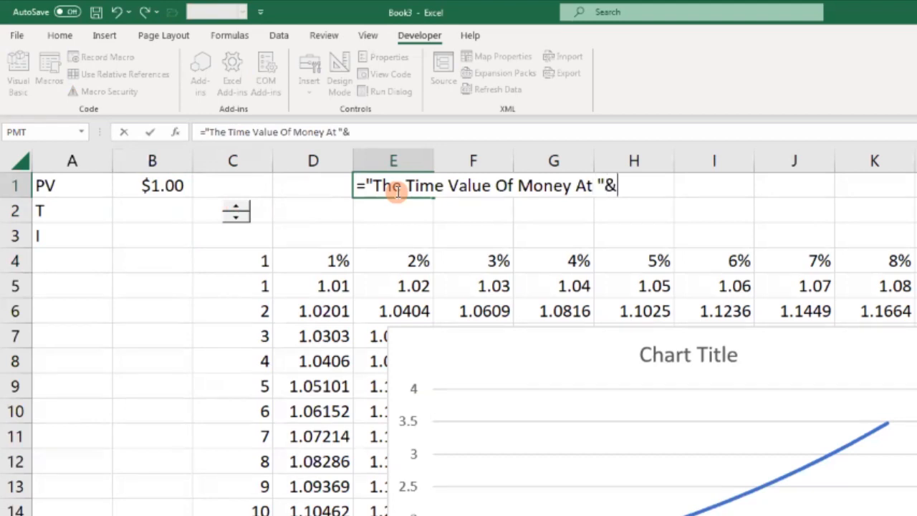
pyautogui.click(207, 210)
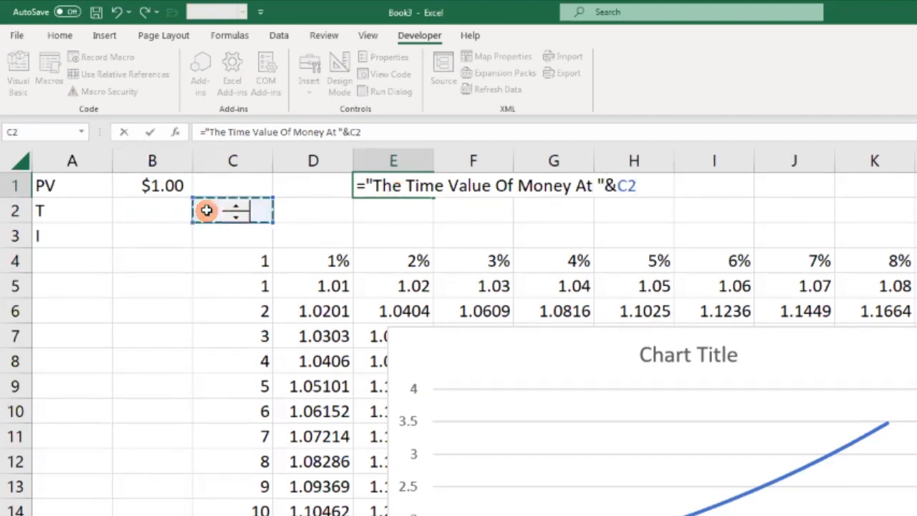
pyautogui.write('&"')
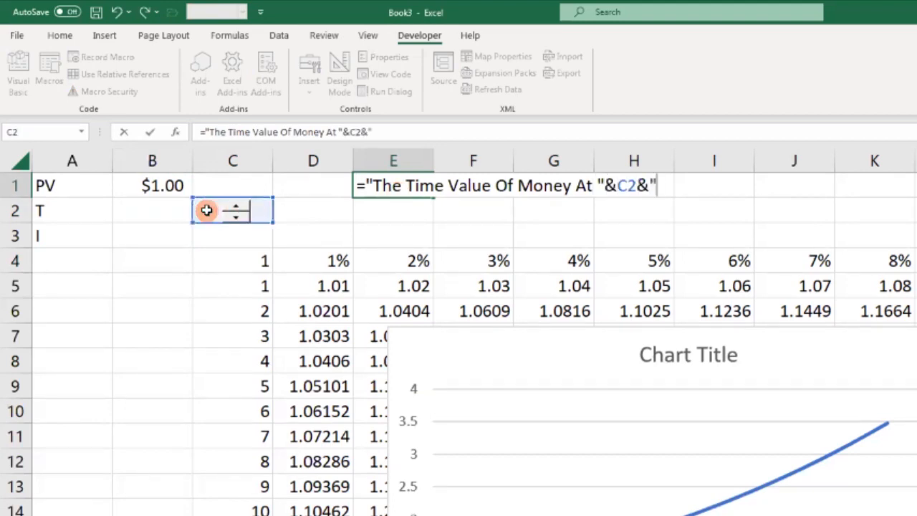
pyautogui.write(' Year')
pyautogui.write('s"')
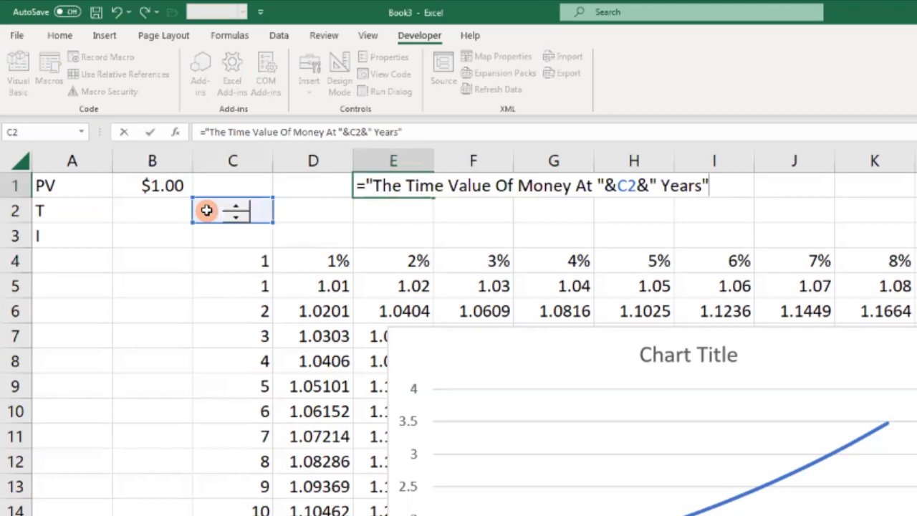
pyautogui.hotkey('ctrl', 'Return')
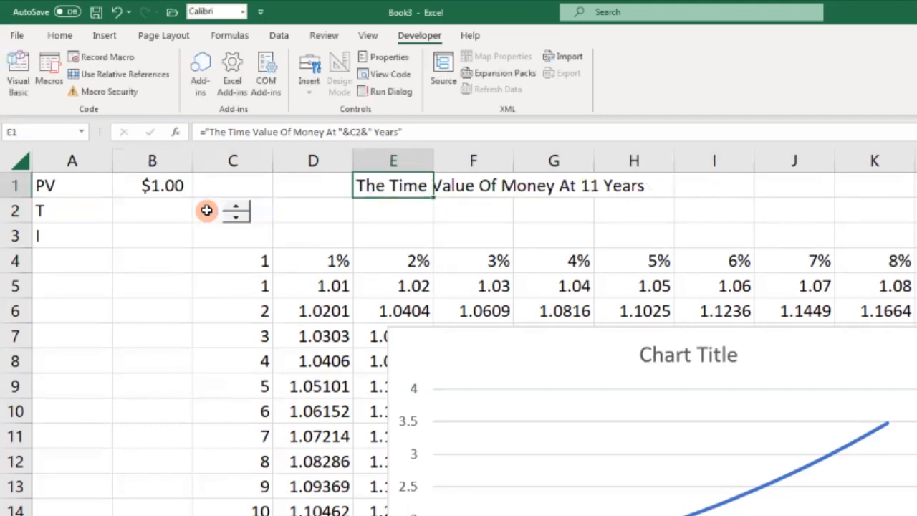
# Link the chart title to cell E1 with =Sheet1!$E$1, and select E1.
pyautogui.click(686, 354)
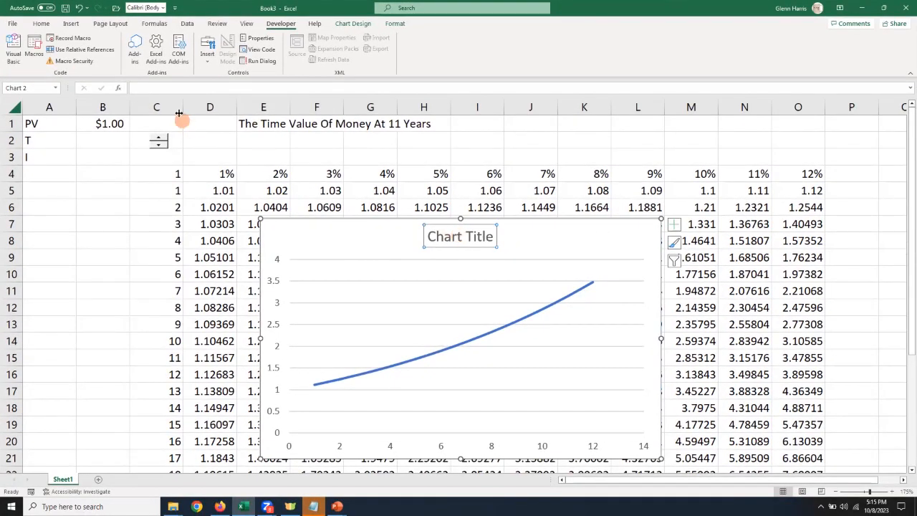
pyautogui.click(161, 87)
pyautogui.write('=')
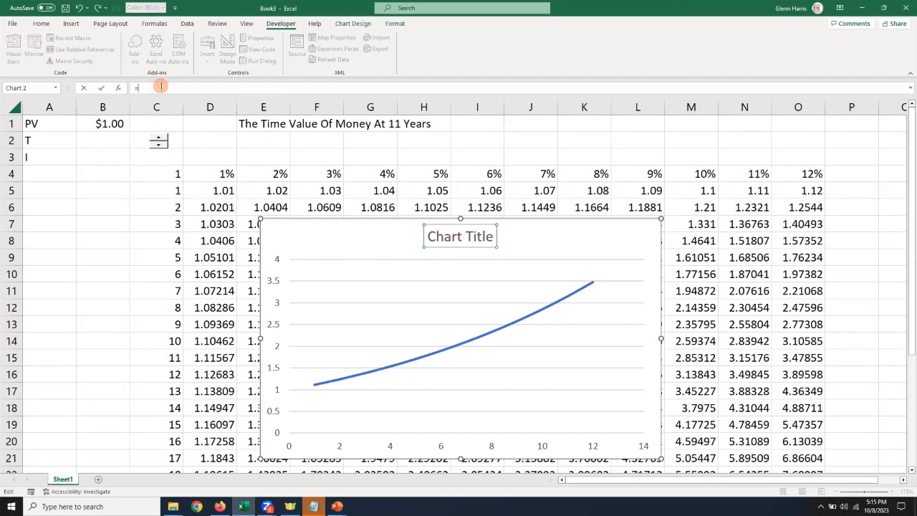
pyautogui.click(266, 124)
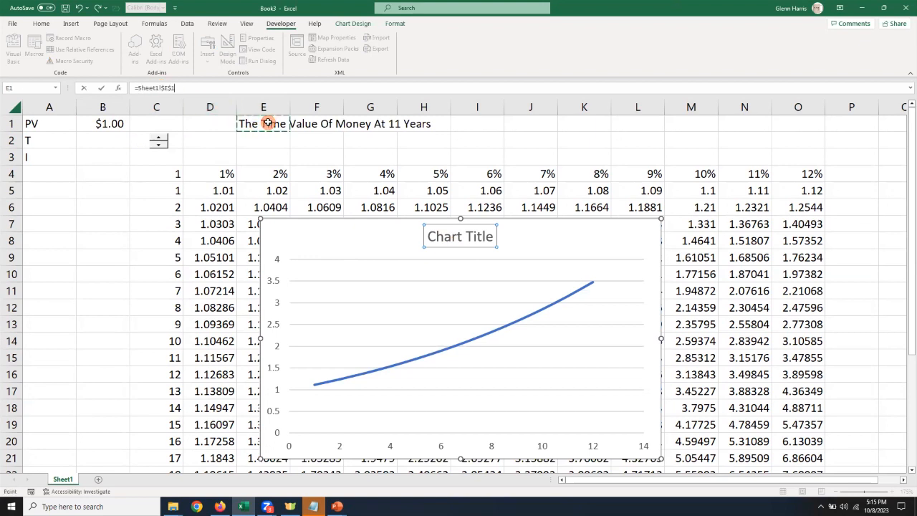
pyautogui.press('Return')
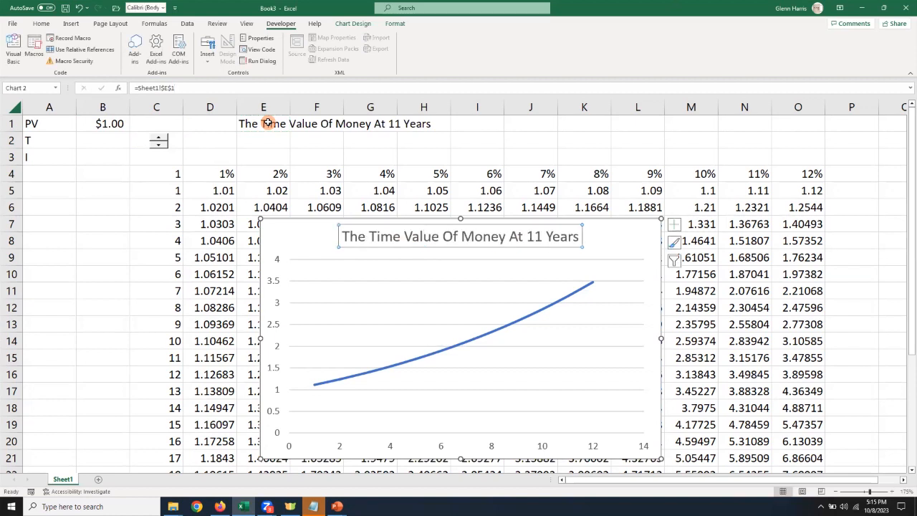
pyautogui.click(265, 124)
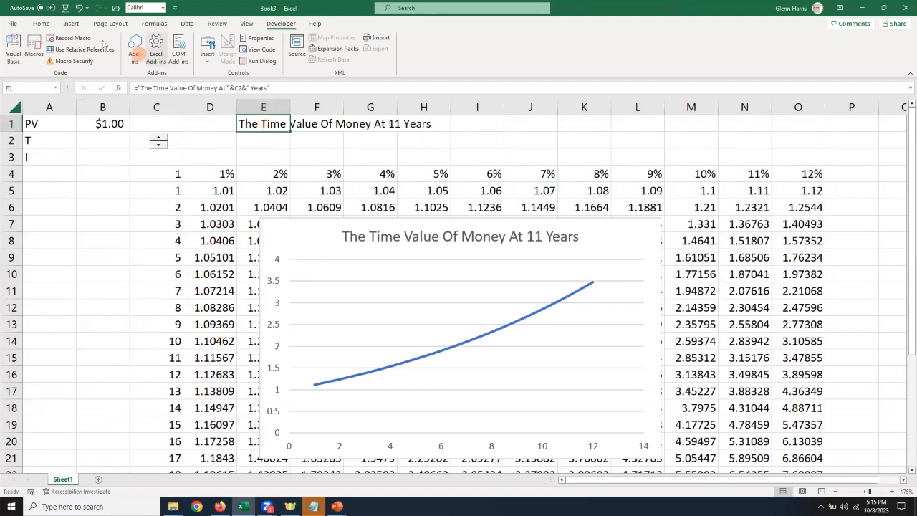
# Apply a white font color to the title formula in cell E1 so its text blends into the sheet.
pyautogui.click(42, 24)
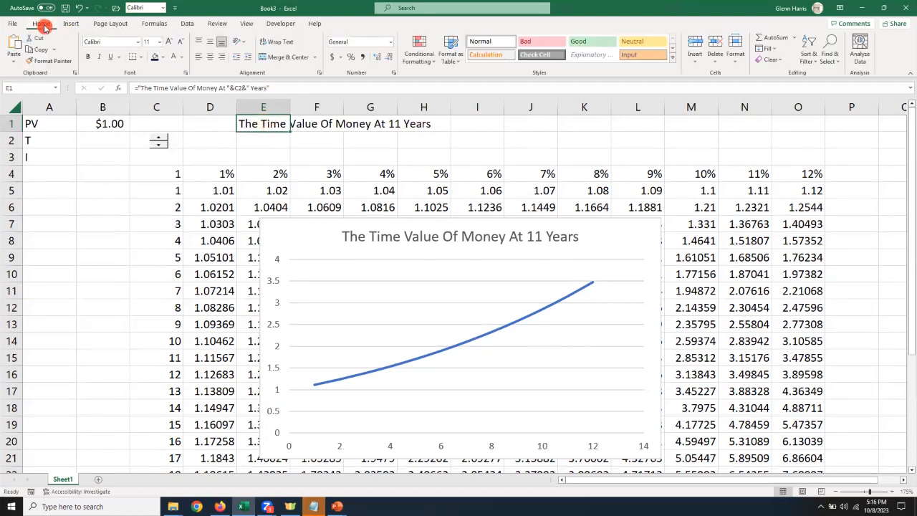
pyautogui.click(175, 58)
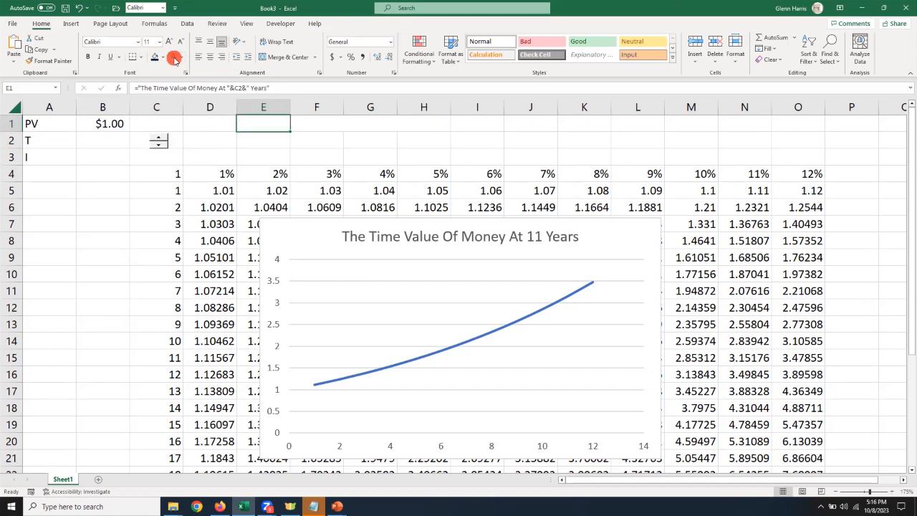
# Raise the charted period to 18 years with the spin button.
pyautogui.click(159, 137)
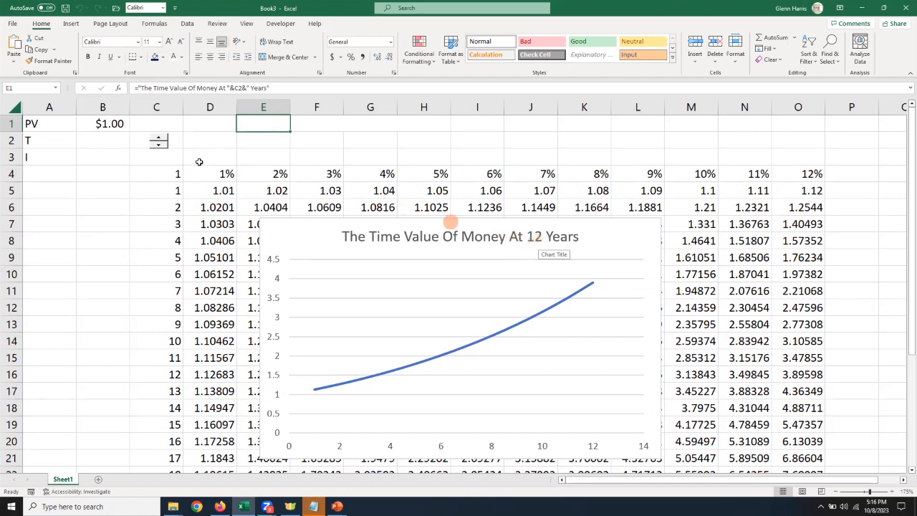
pyautogui.click(159, 137)
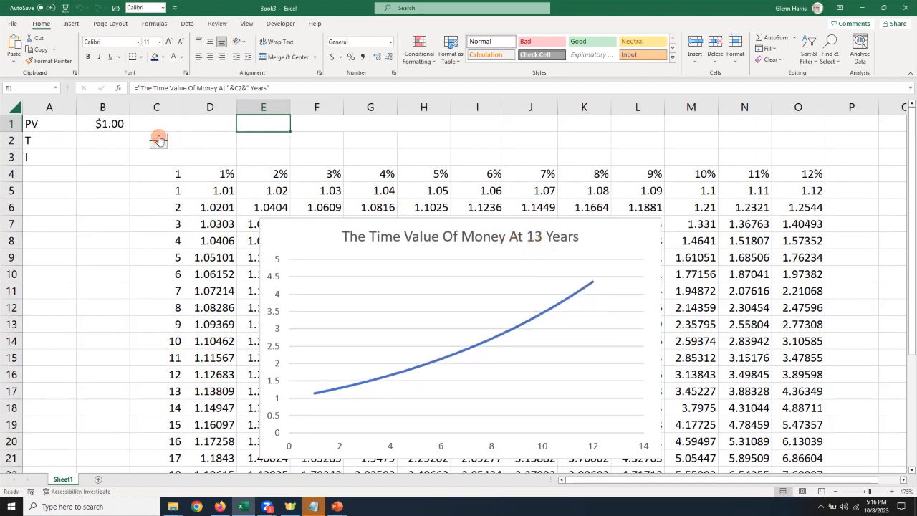
pyautogui.click(159, 138)
pyautogui.click(159, 138)
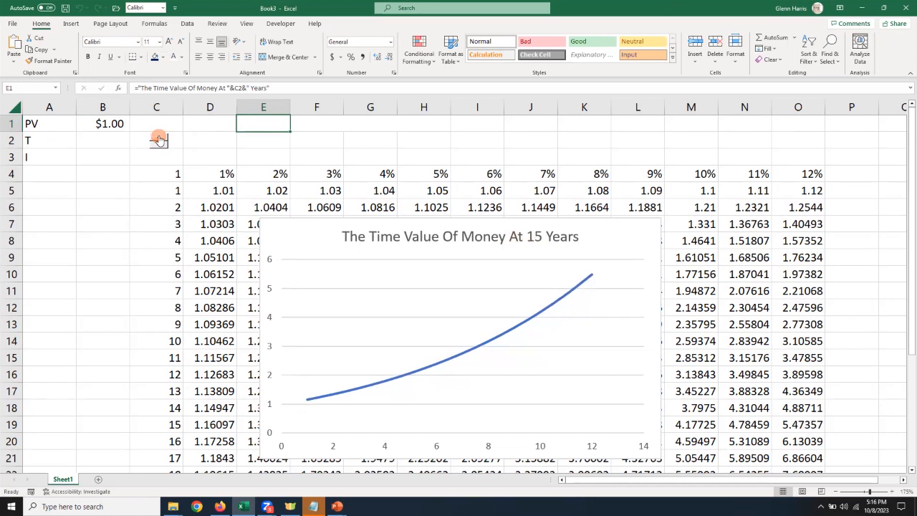
pyautogui.click(159, 137)
pyautogui.click(159, 138)
pyautogui.click(159, 137)
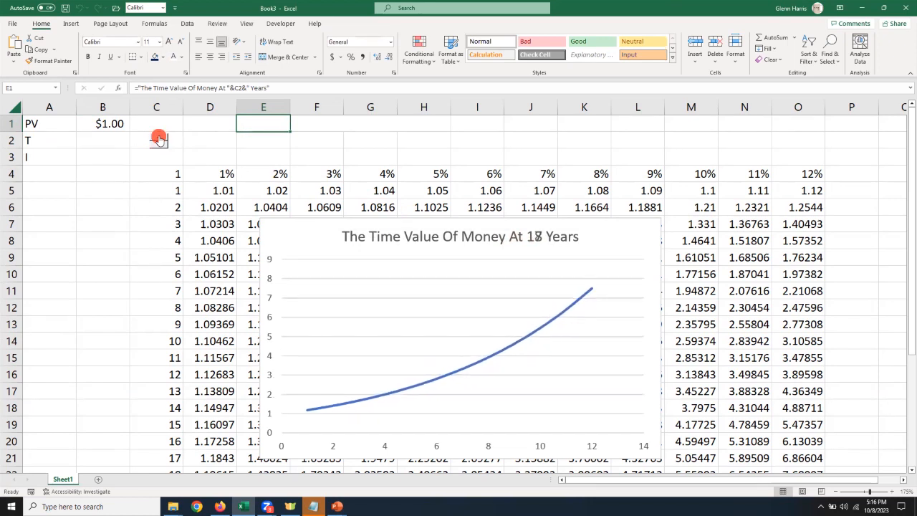